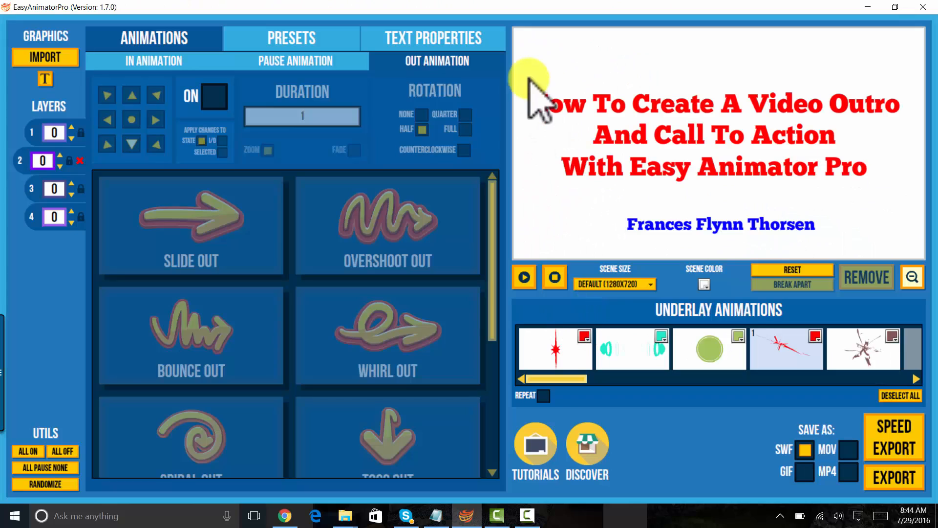
- Remove all the title and author text graphics from the scene and confirm the removal
left_click_drag(524, 65, 922, 262)
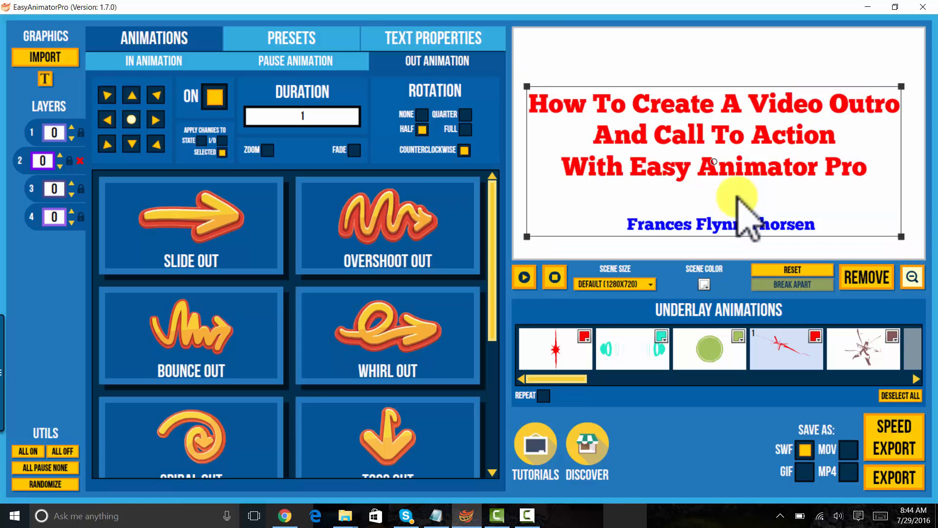
left_click(863, 280)
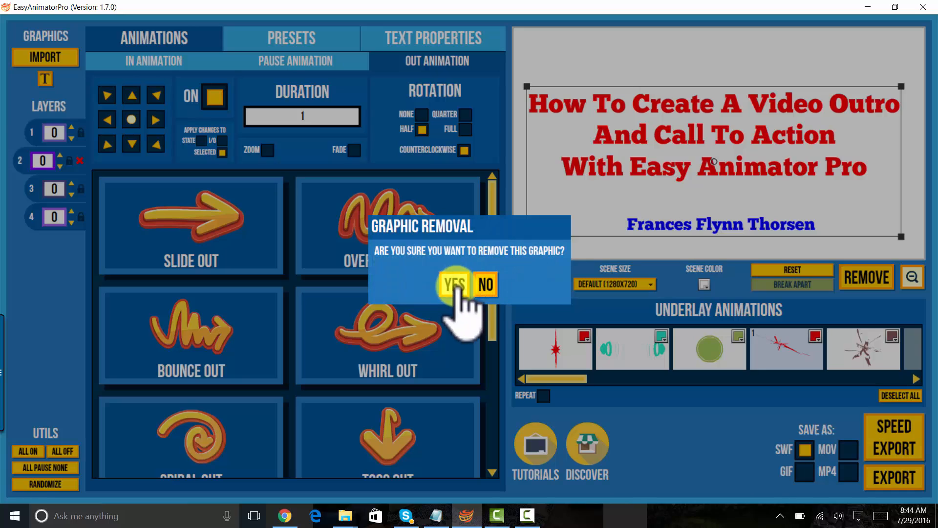
left_click(454, 285)
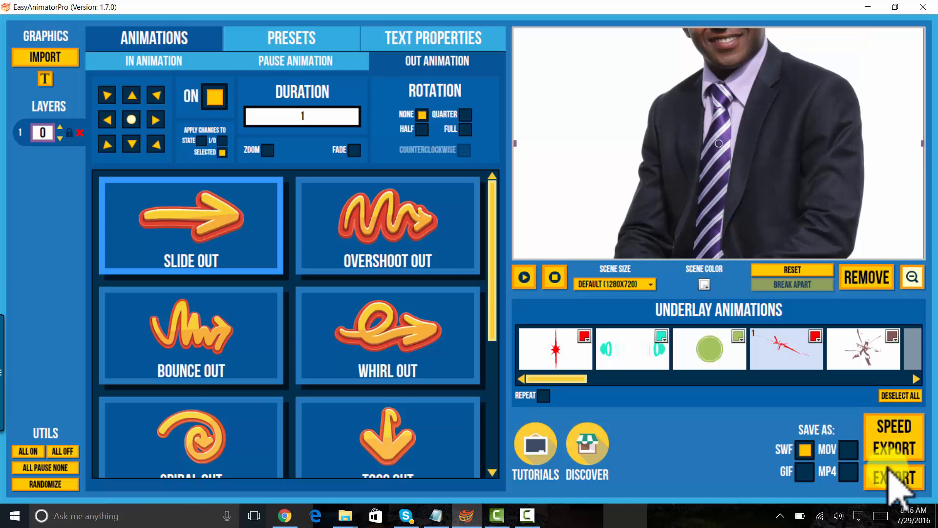
- Shrink the seated man's photo, place it along the scene's right edge, and import the Jackson logo into the lower-left corner
left_click(274, 231)
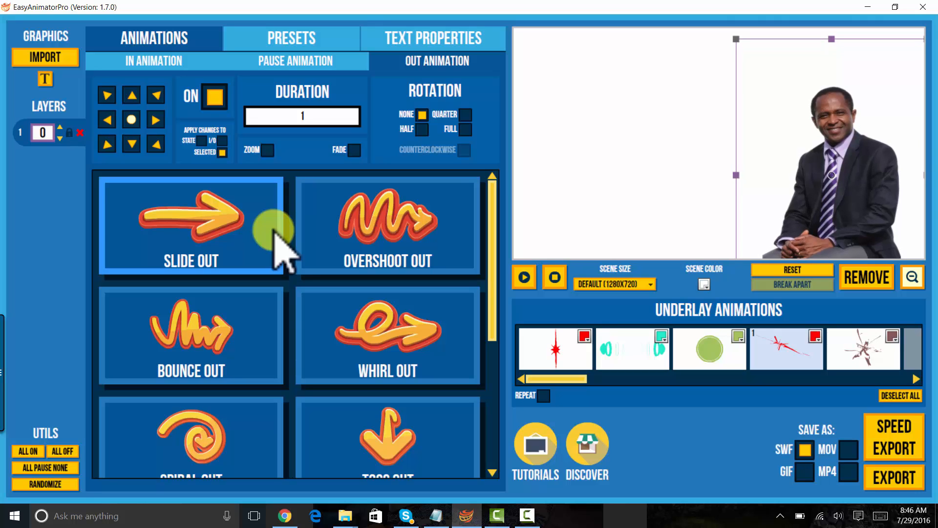
left_click(273, 230)
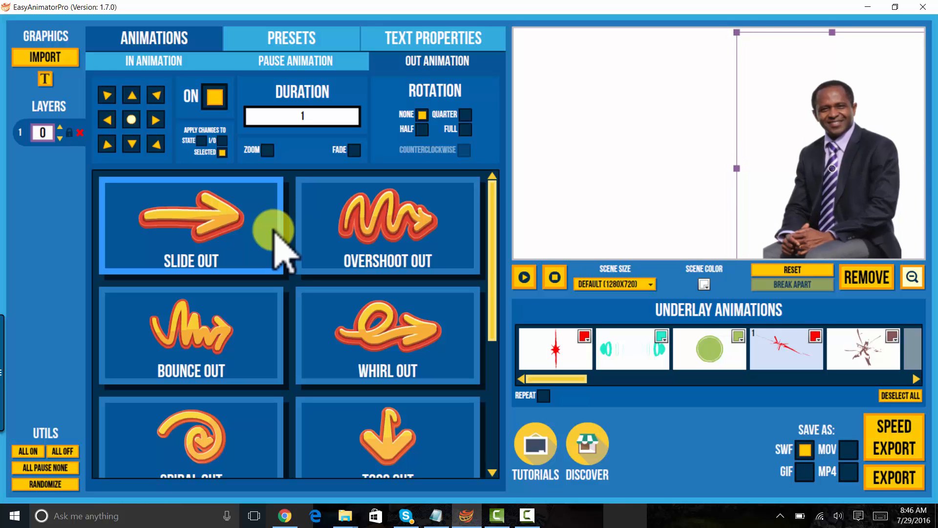
left_click(44, 58)
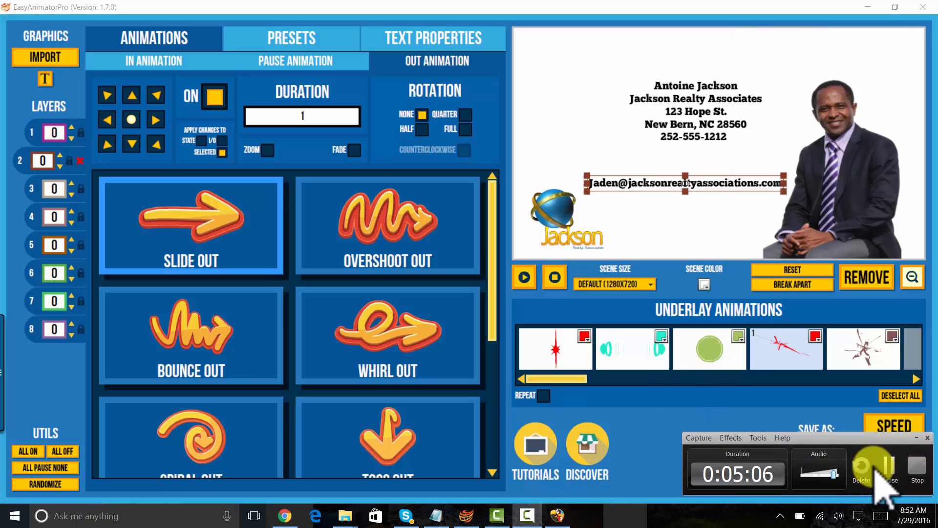
left_click(891, 467)
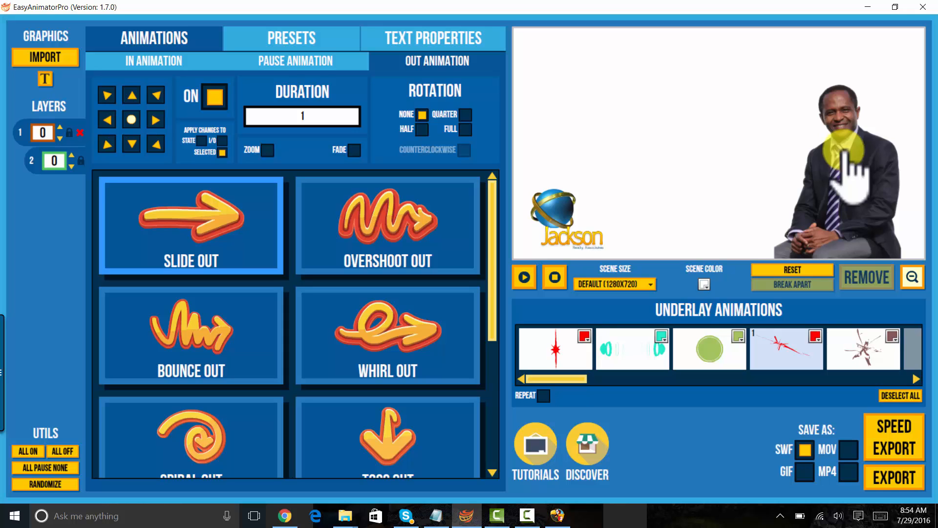
- Shift the seated man's photo slightly further right in the scene and deselect it
mouse_move(843, 150)
left_mouse_down()
mouse_move(855, 155)
mouse_move(845, 138)
mouse_move(854, 152)
left_mouse_up()
left_click(563, 210)
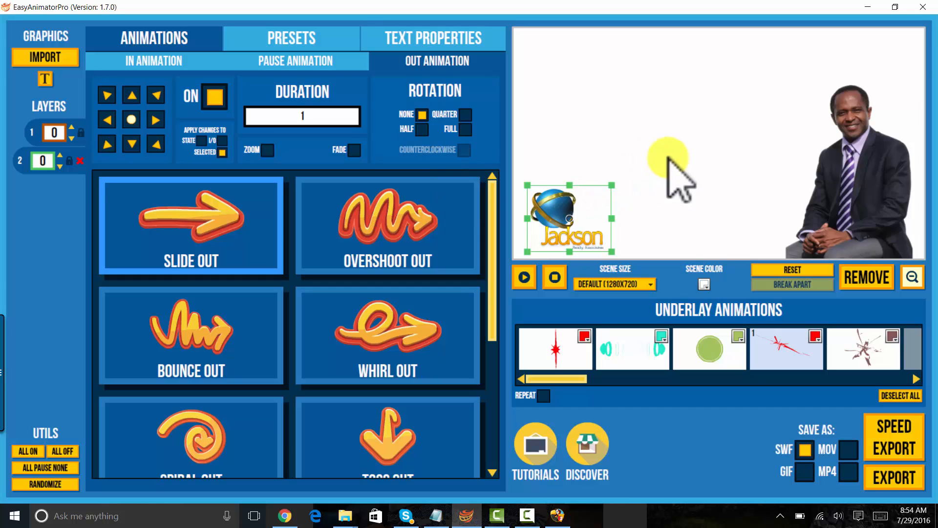
left_click(828, 192)
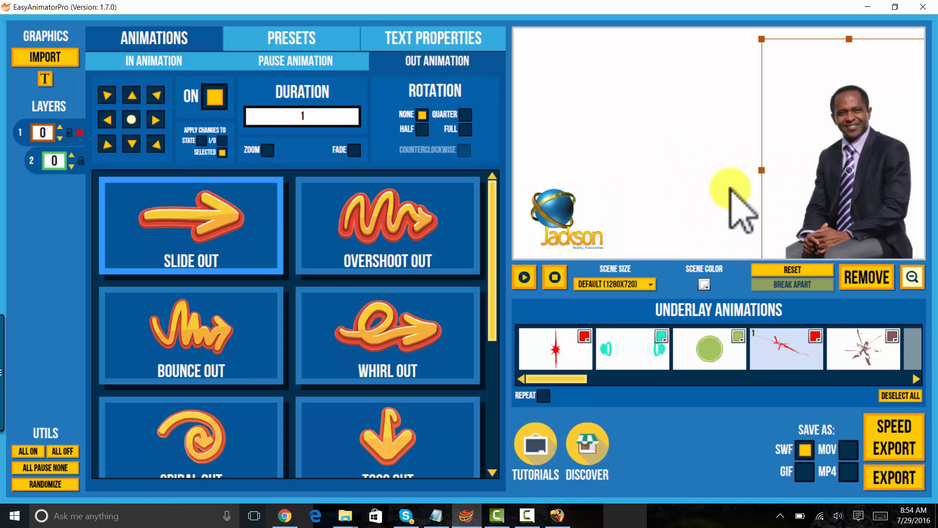
left_click(579, 203)
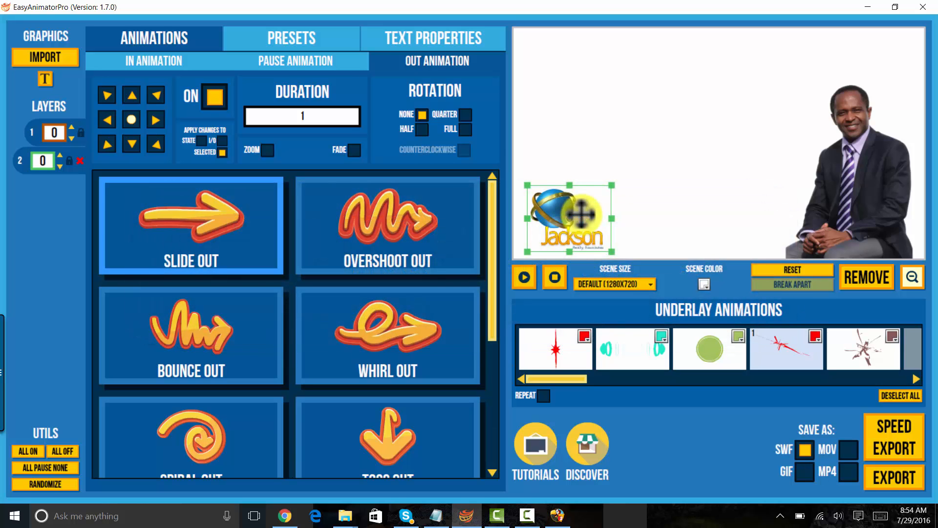
left_click(541, 176)
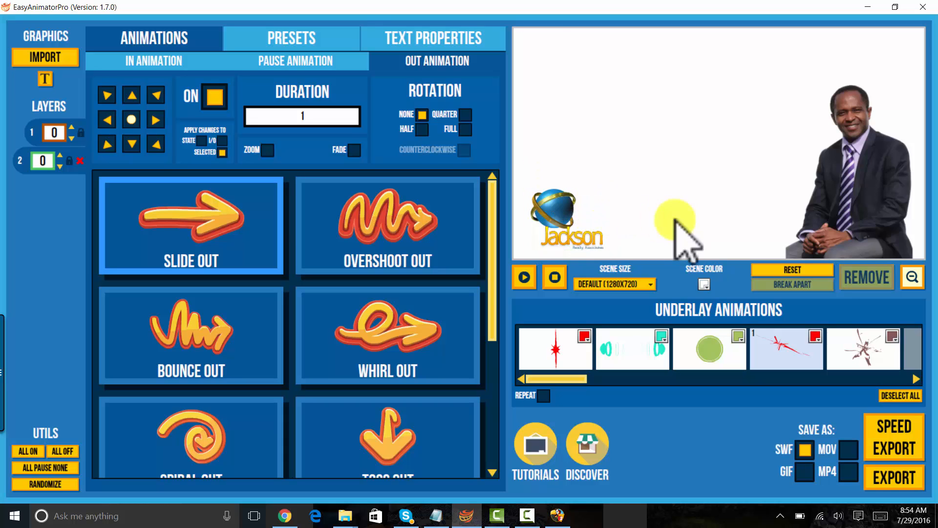
left_click(569, 220)
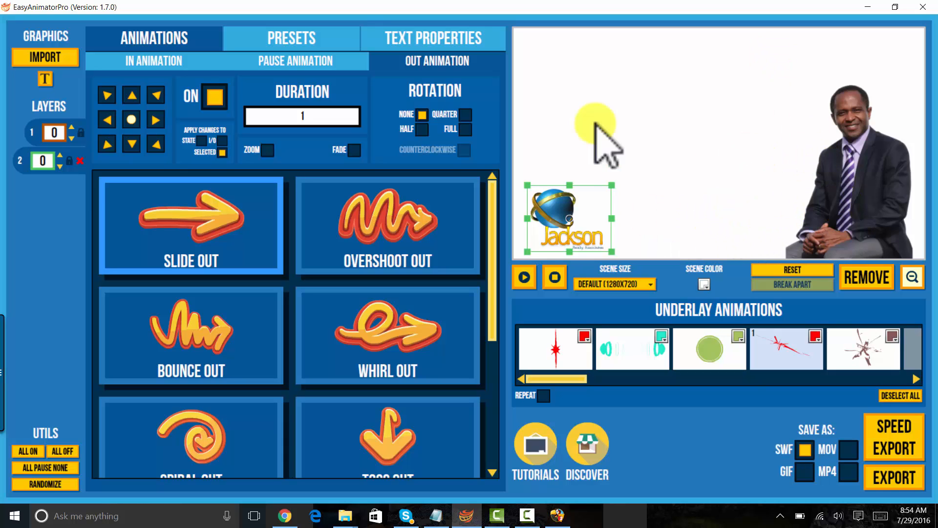
left_click(849, 190)
left_click_drag(849, 191, 852, 190)
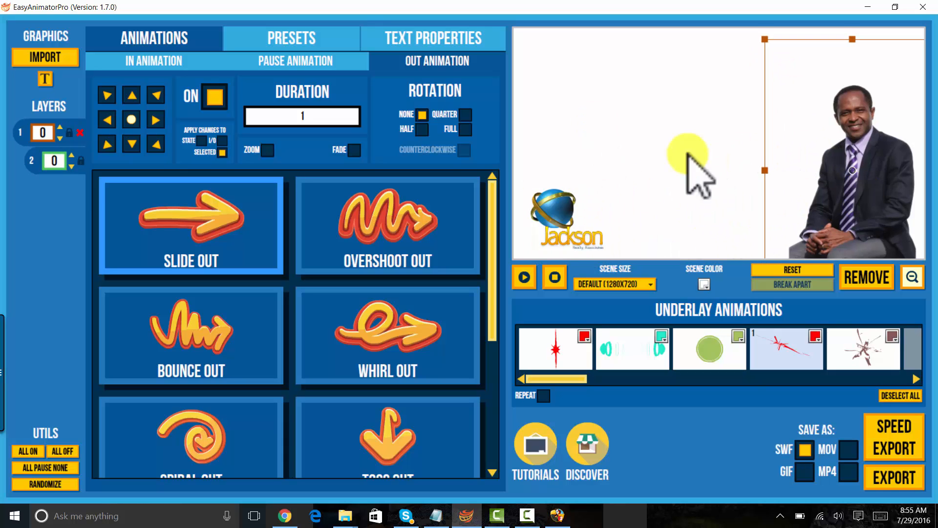
left_click(587, 160)
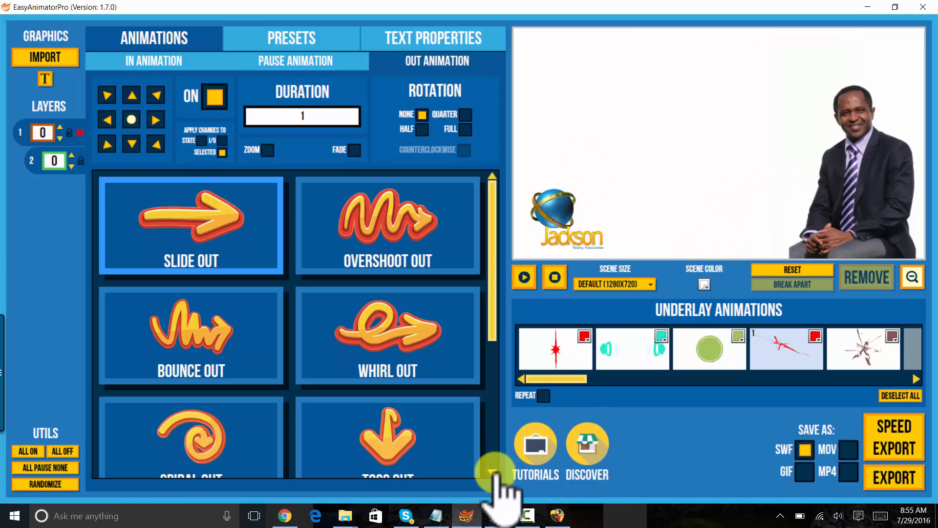
- Look over the contact details in Notepad and add the text "Call Me Today!" to the scene above the Jackson logo
left_click(439, 515)
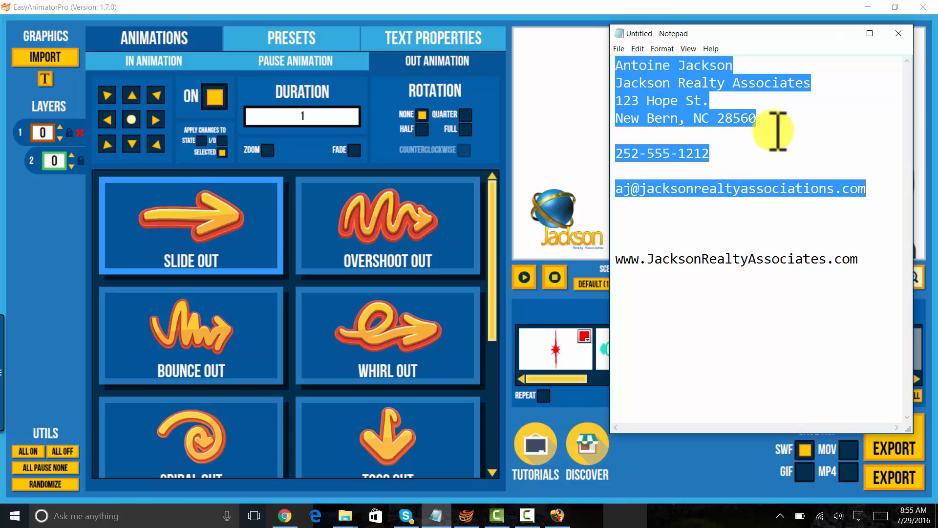
left_click(451, 66)
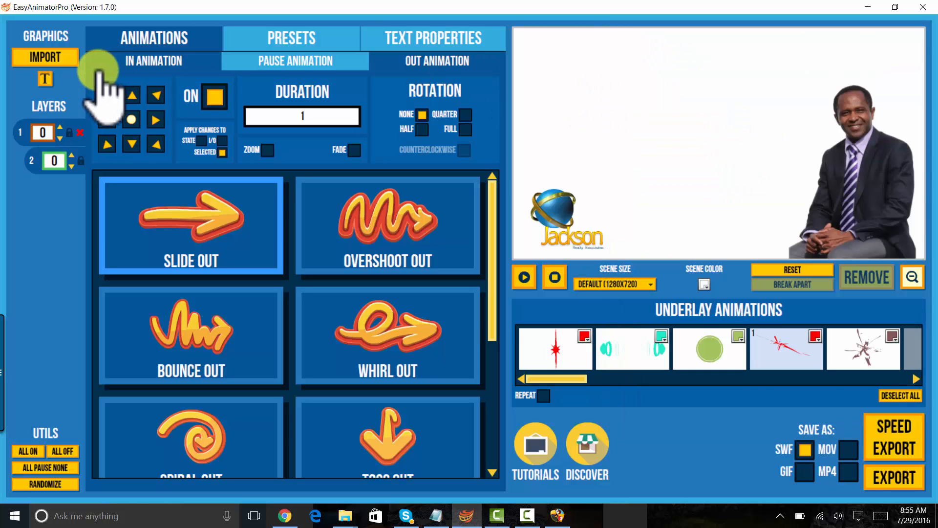
left_click(45, 78)
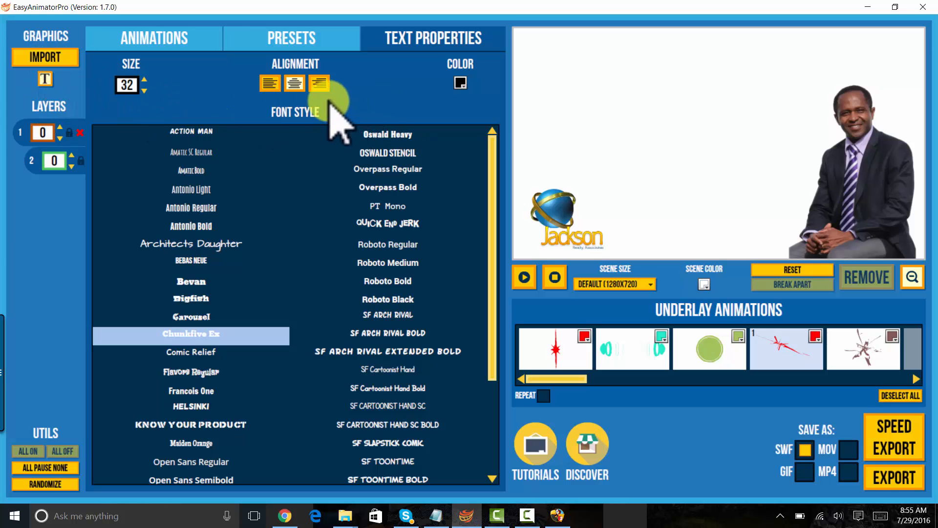
left_click(548, 114)
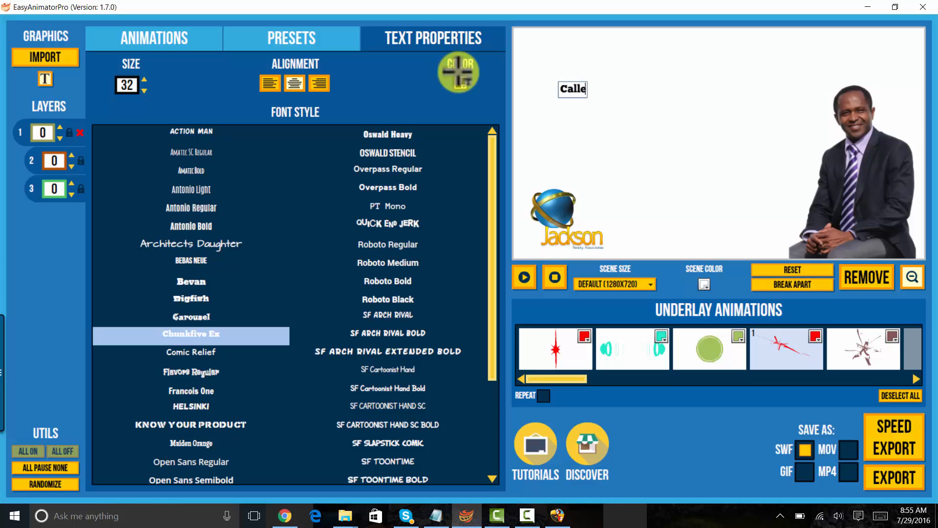
type("Call Me Toda")
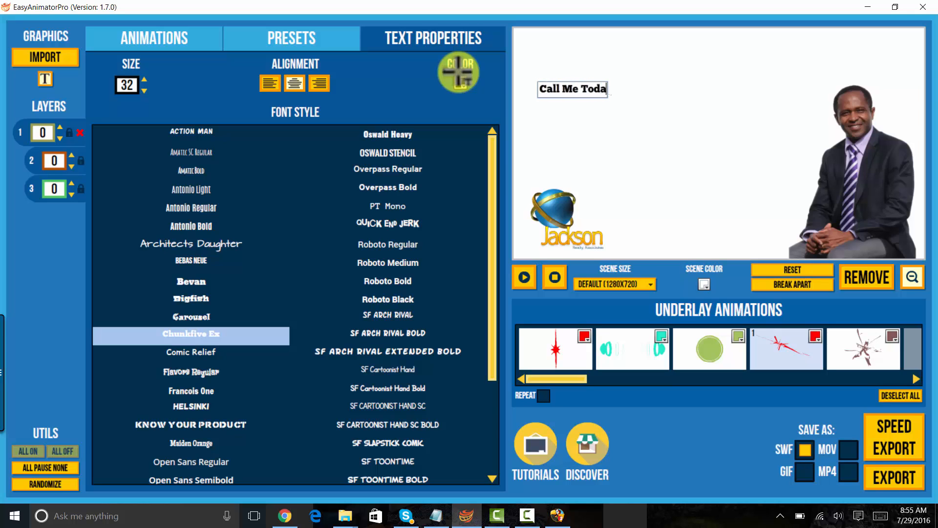
type("y!")
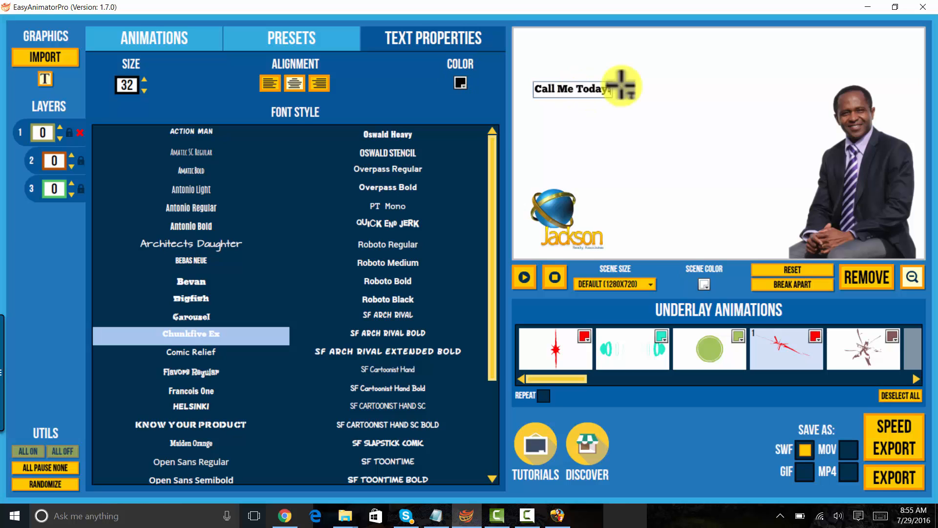
- Color the "Call Me Today!" text dark gold and finish editing it
left_click(460, 83)
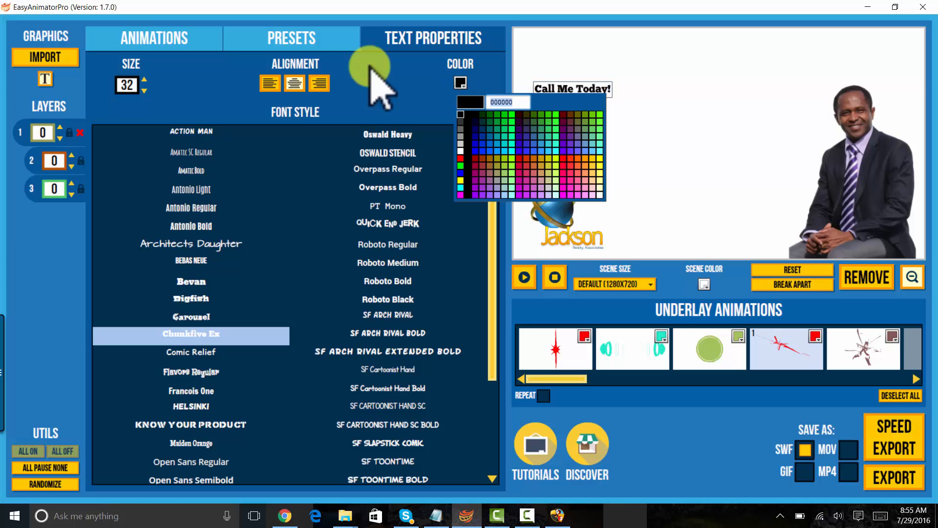
left_click(490, 158)
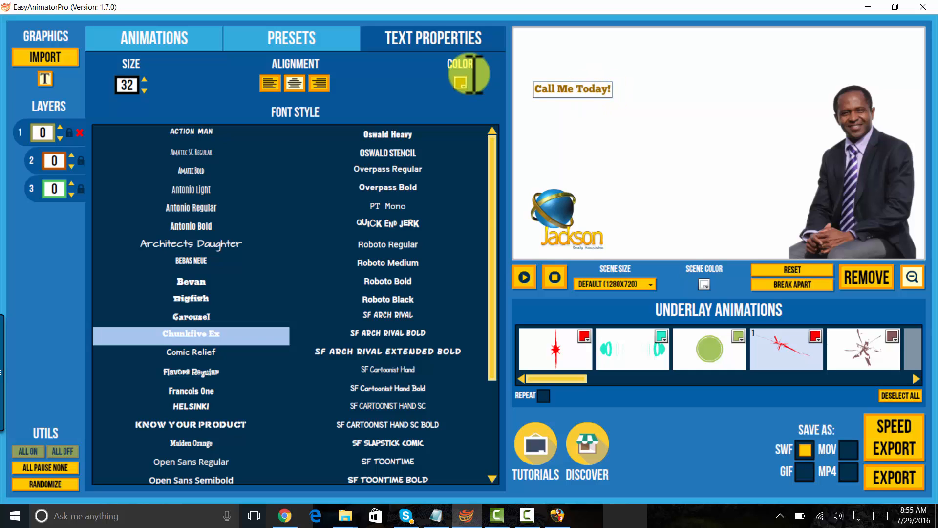
left_click(570, 90)
left_click(344, 36)
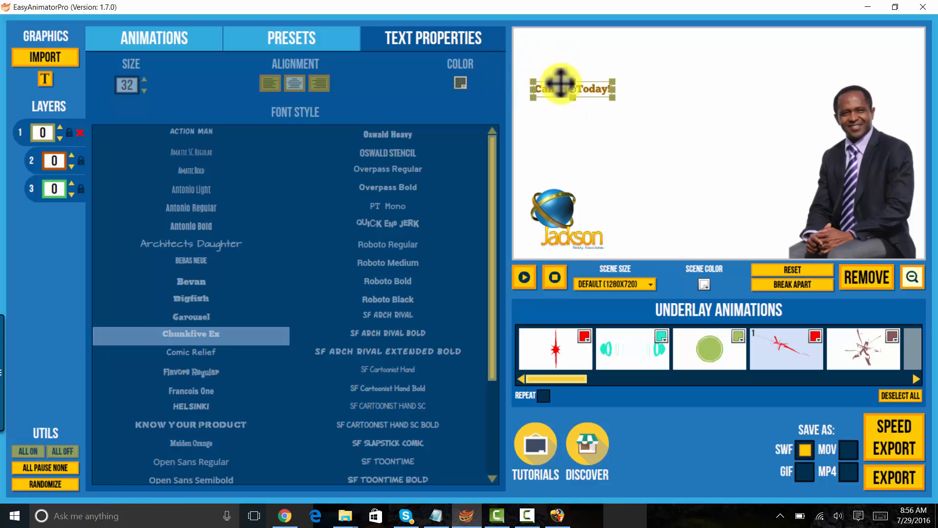
- Enlarge the "Call Me Today!" text to size 91 and move it to the top center of the scene
left_click(46, 79)
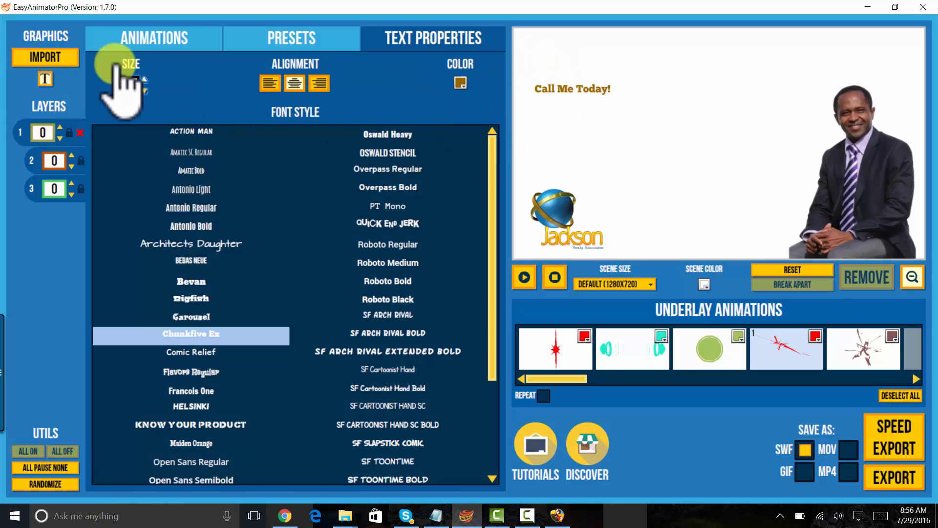
left_click(539, 91)
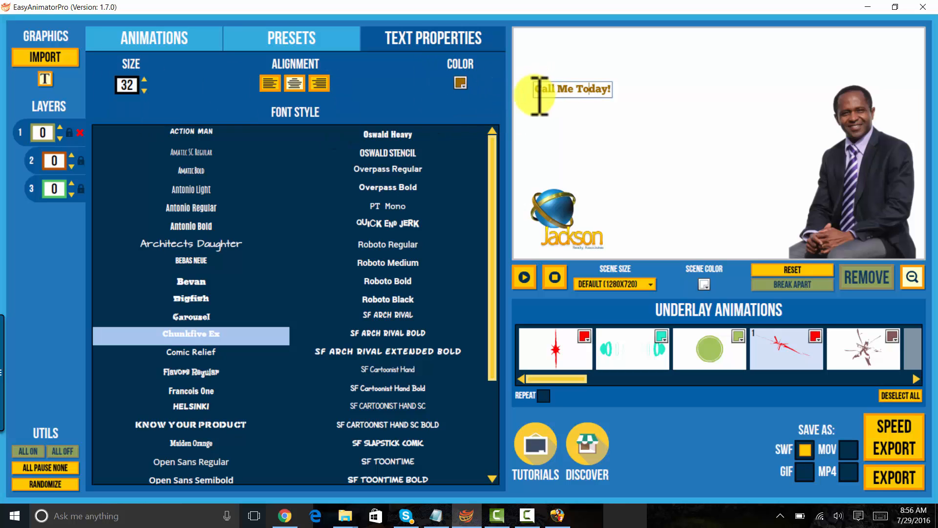
left_click(131, 82)
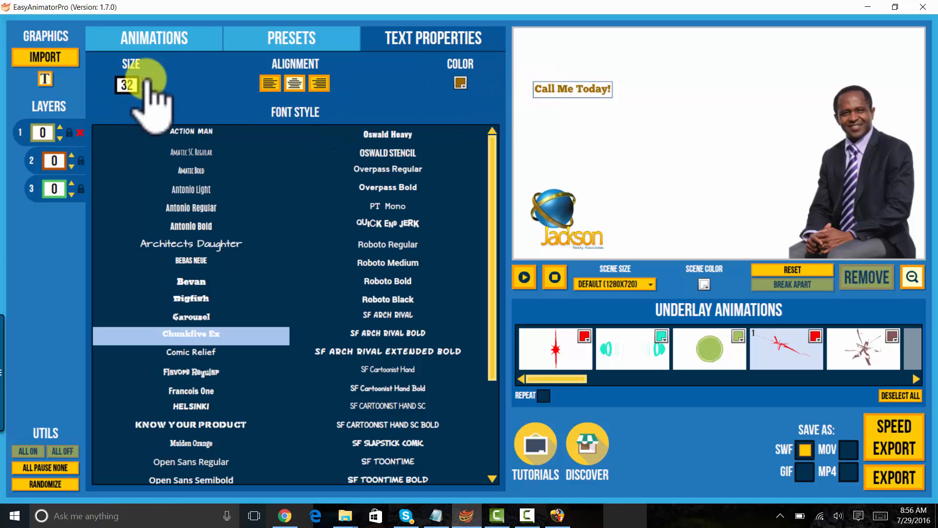
left_click(146, 80)
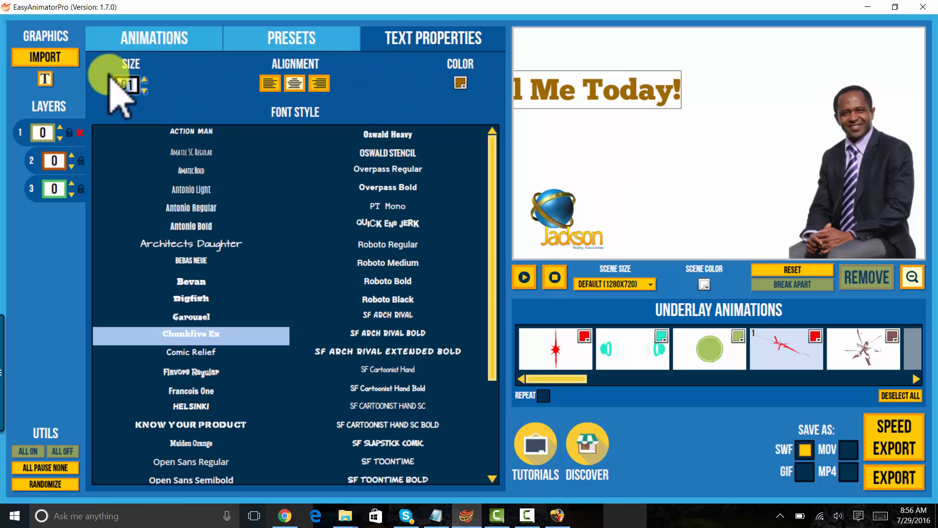
left_click(46, 78)
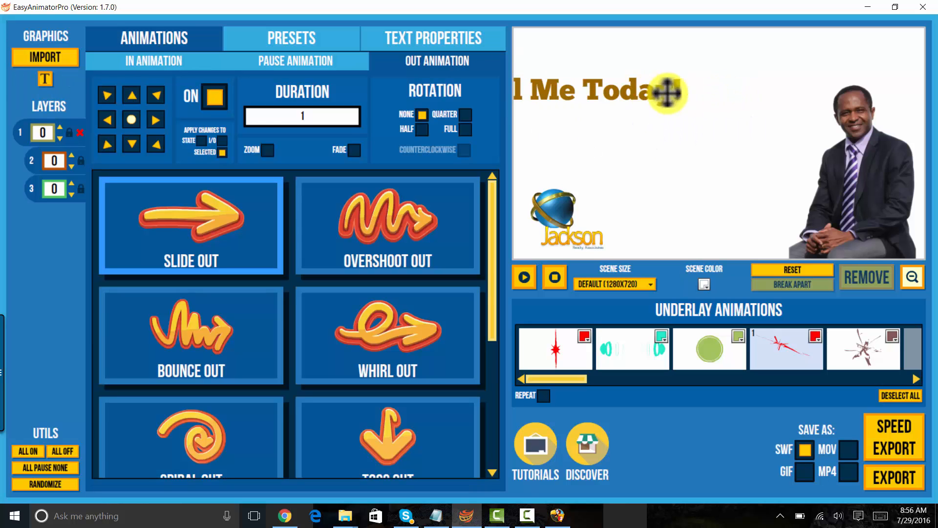
left_click_drag(667, 93, 752, 63)
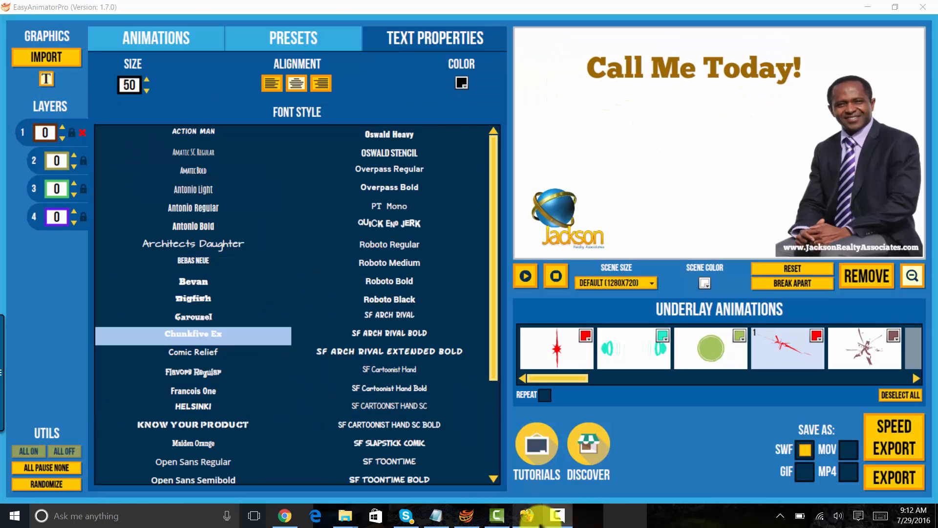
- Switch to Notepad and copy the contact details from the name line through the e-mail line
mouse_move(530, 517)
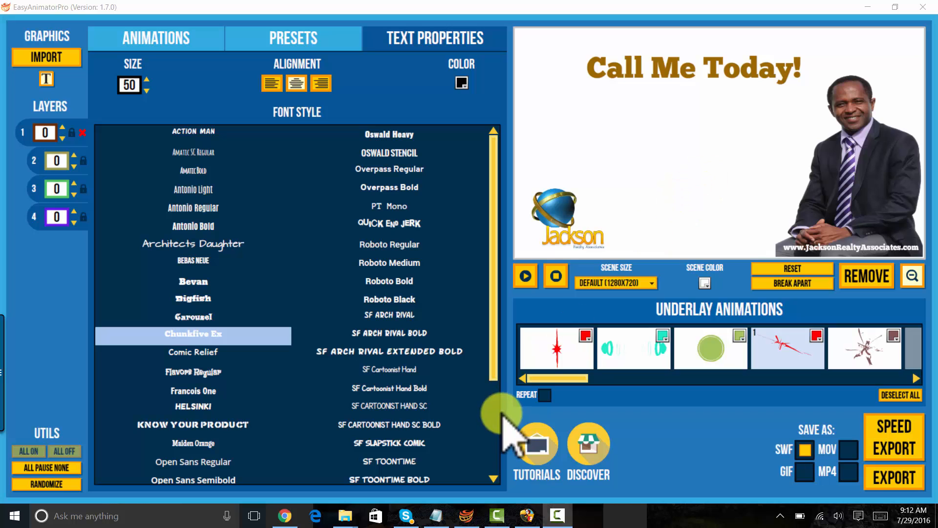
left_click(437, 514)
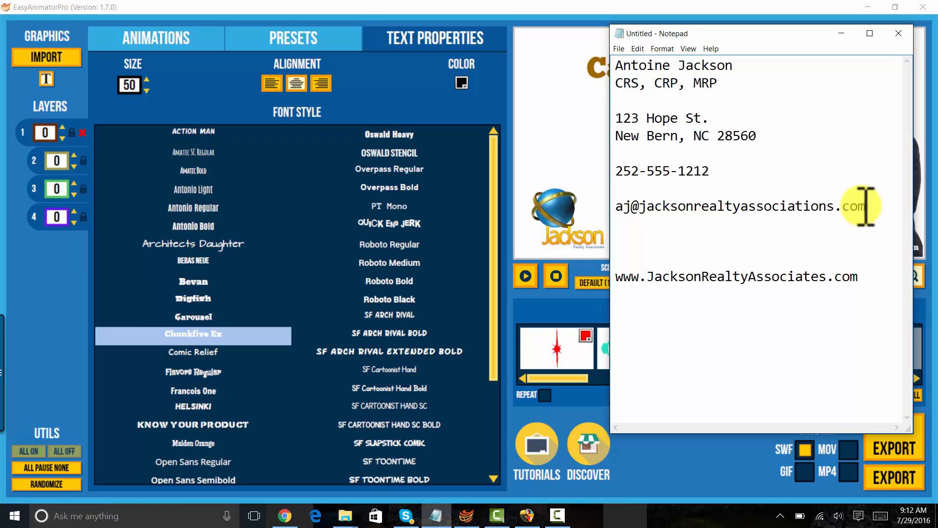
left_click_drag(866, 206, 638, 74)
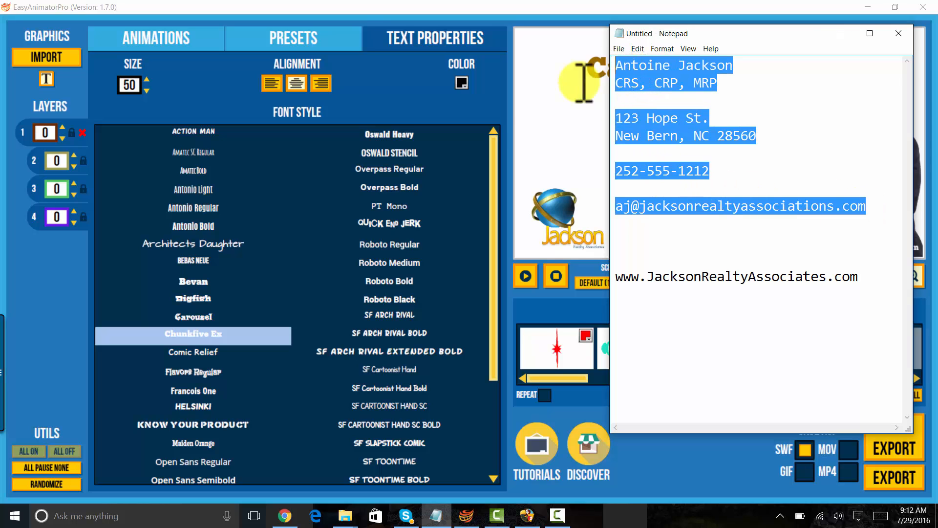
left_click(565, 116)
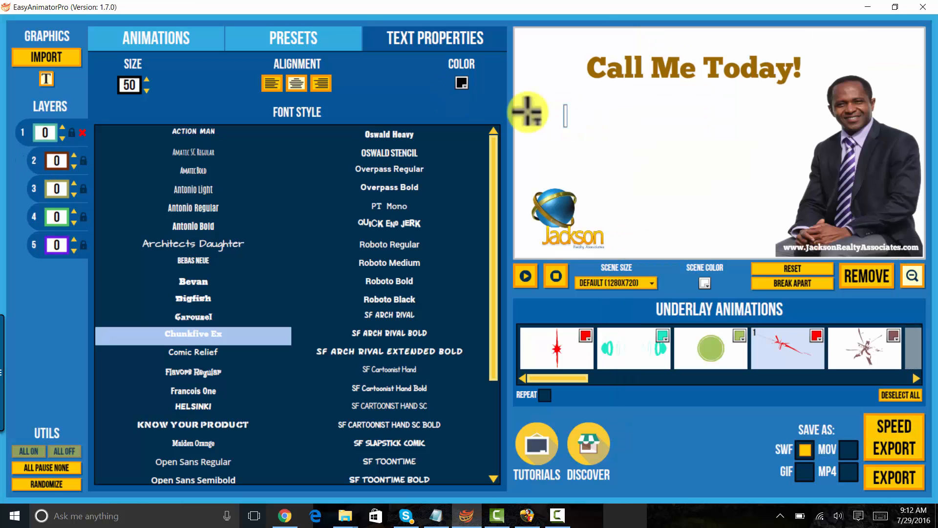
left_click(41, 70)
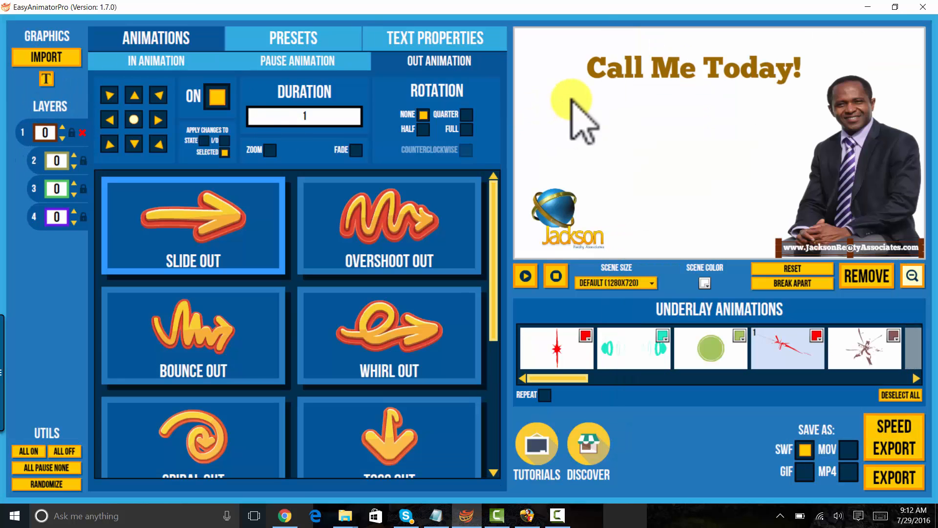
left_click(485, 91)
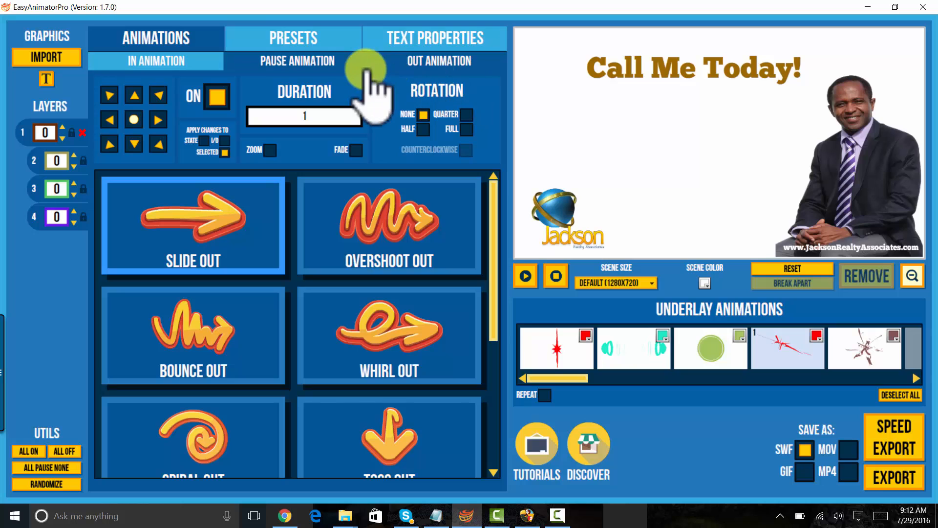
- Add a new text object to the scene and paste the copied contact details into it
left_click(395, 38)
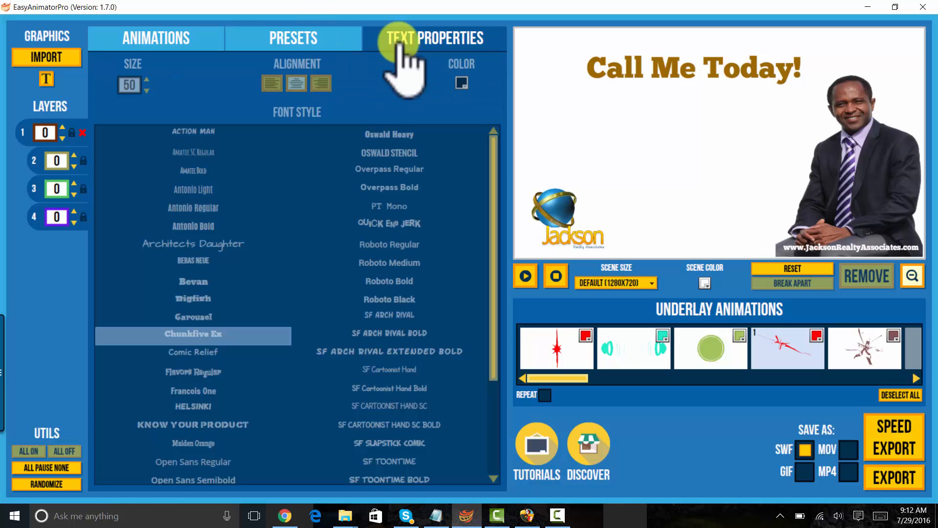
left_click(47, 79)
left_click(591, 112)
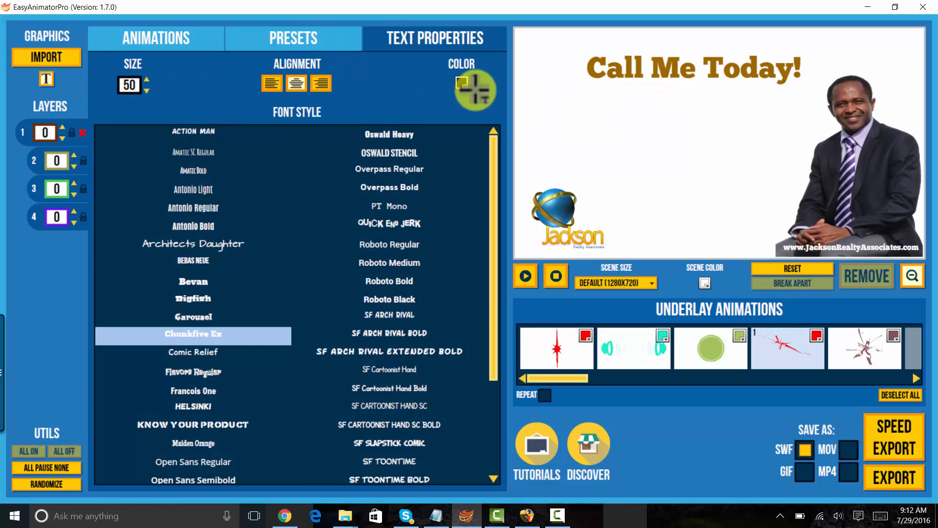
key("ctrl+v")
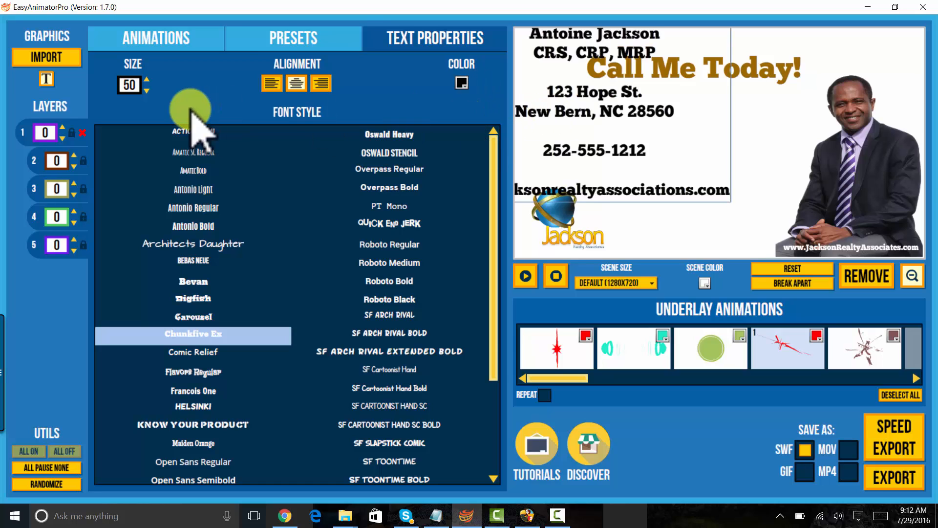
- Reduce the contact details text to size 39 and move the block below the "Call Me Today!" headline
scroll(119, 77, "down", 7)
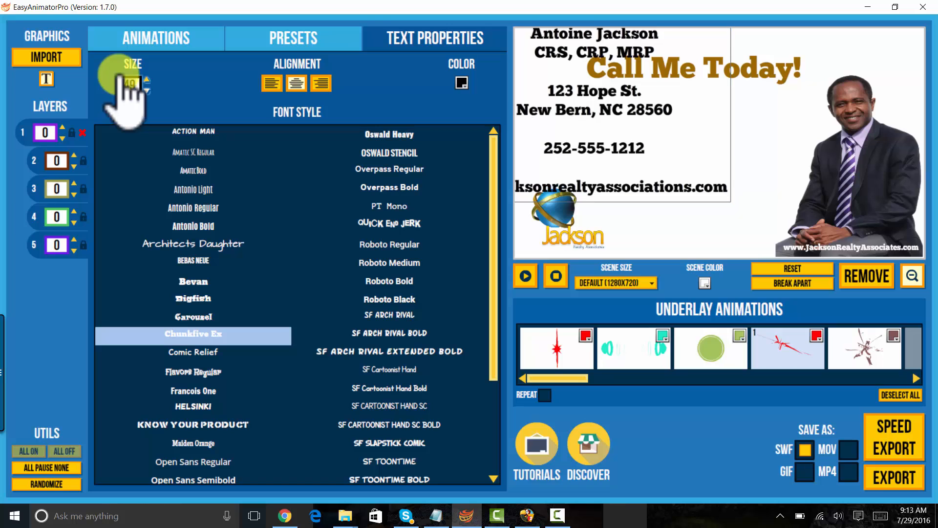
scroll(118, 77, "down", 11)
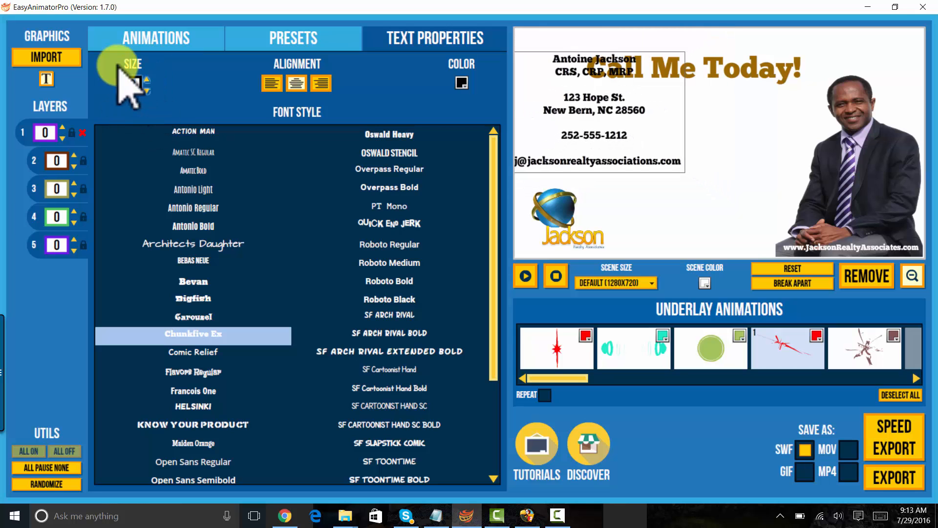
left_click(146, 79)
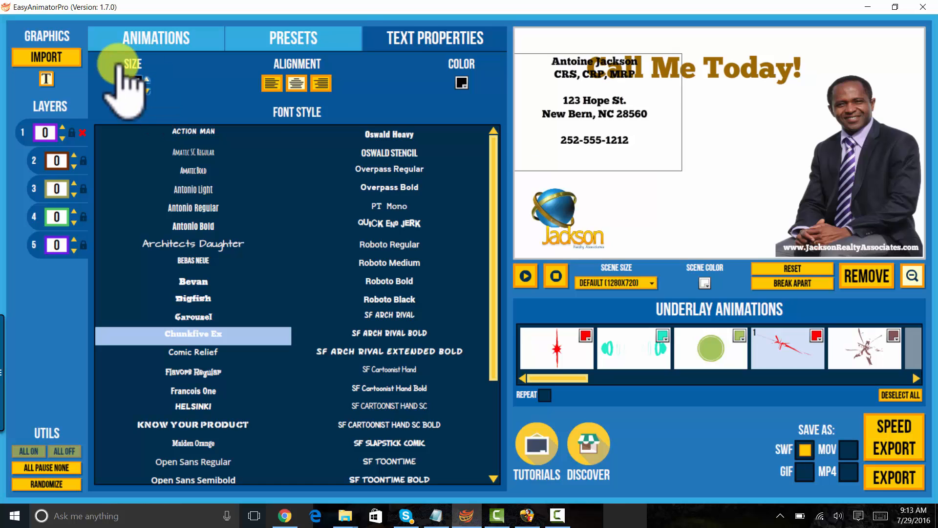
left_click(147, 80)
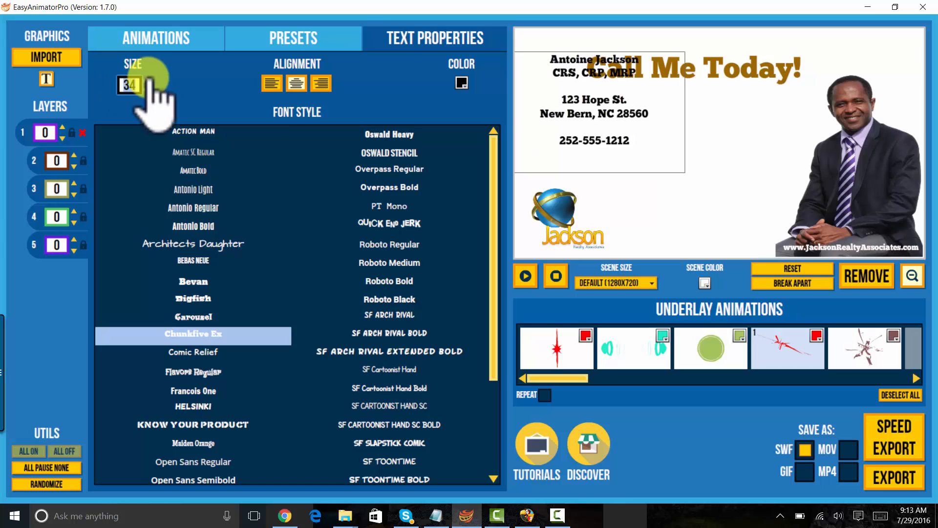
left_click(147, 80)
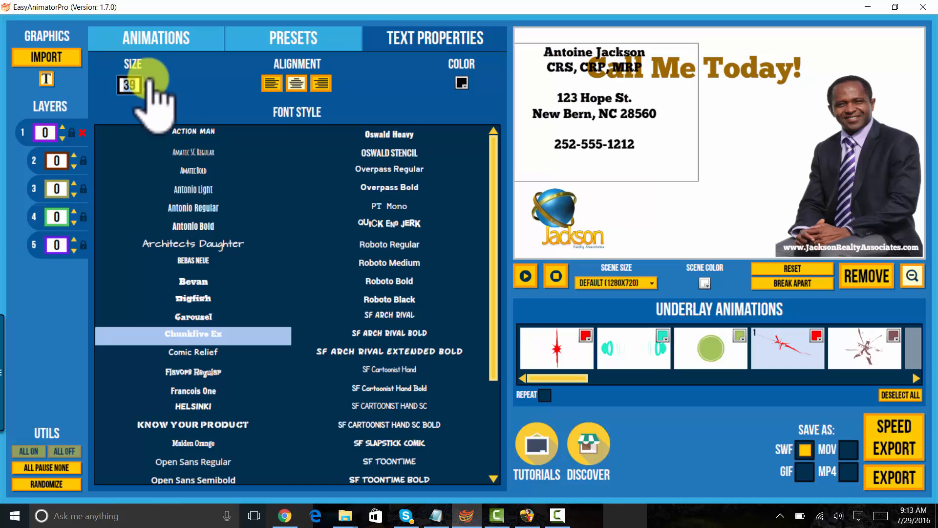
left_click(47, 81)
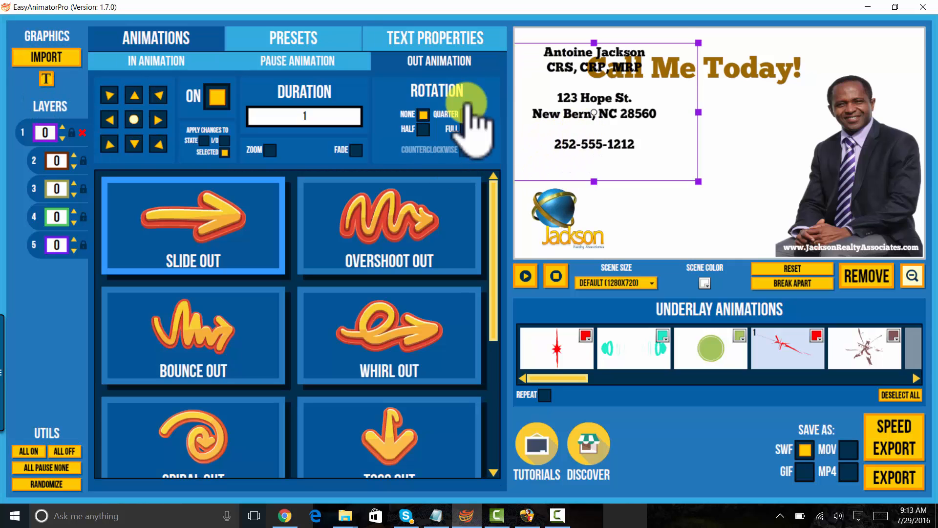
left_click_drag(583, 129, 679, 189)
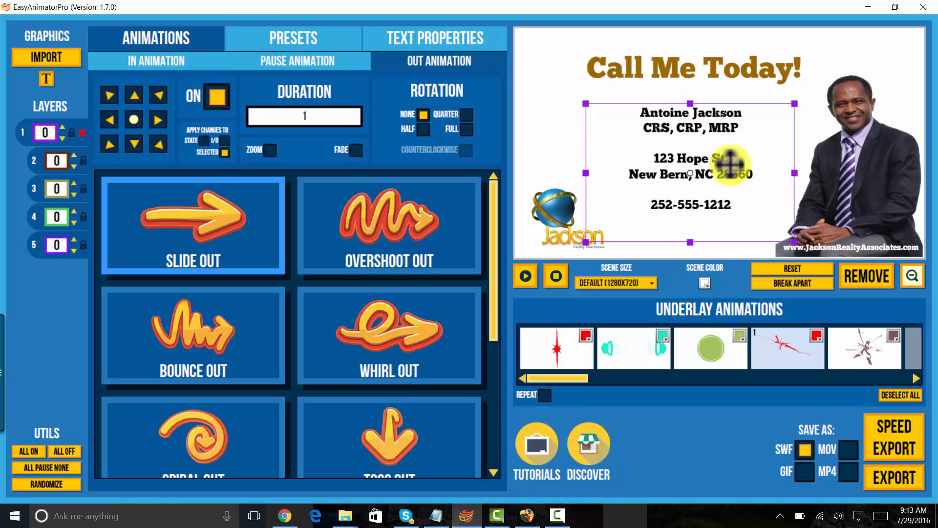
- Break the contact details block apart into separate lines
left_click(776, 285)
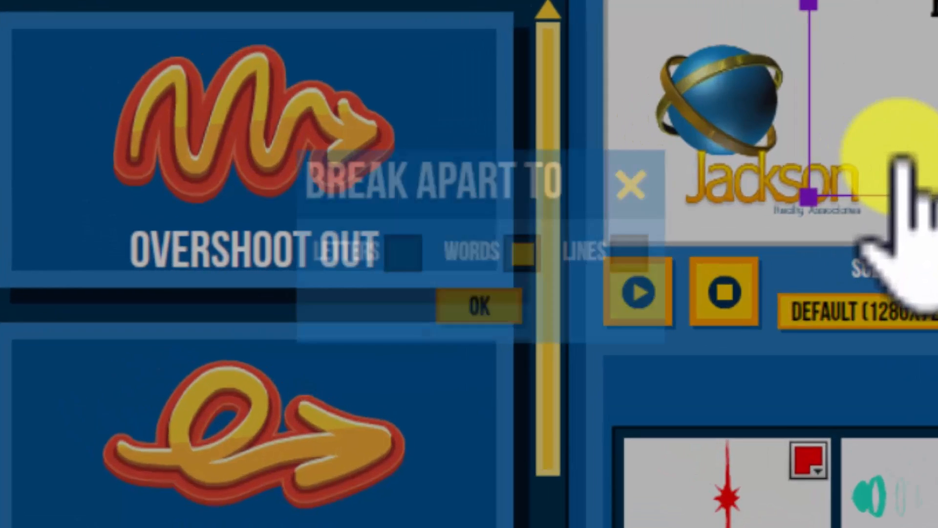
left_click(491, 263)
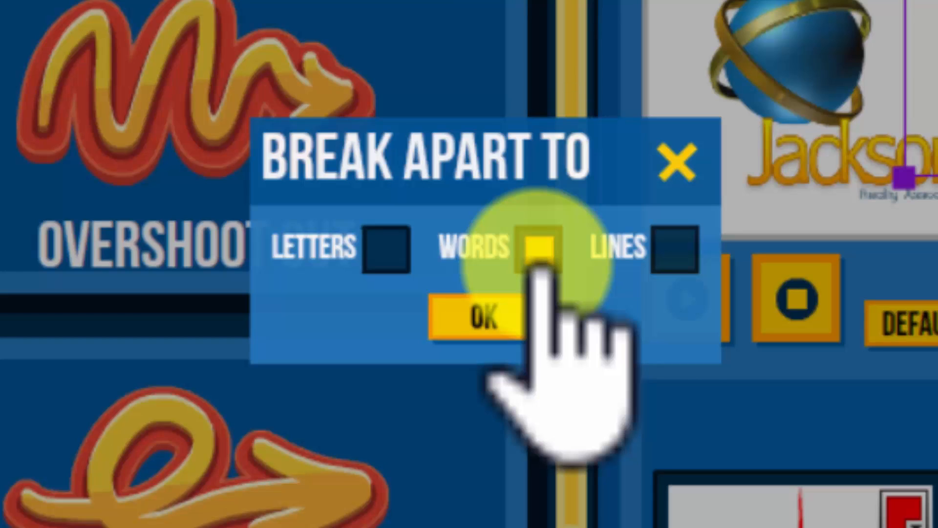
left_click(675, 250)
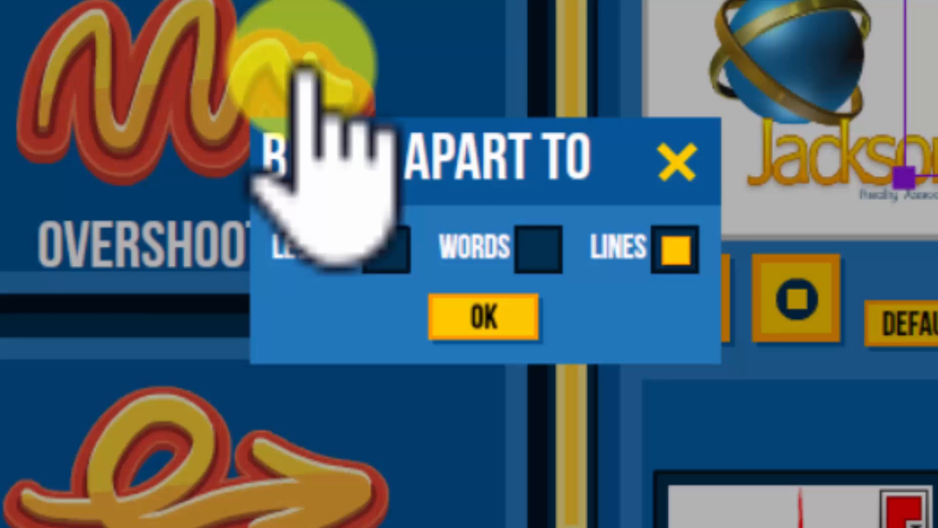
left_click(519, 316)
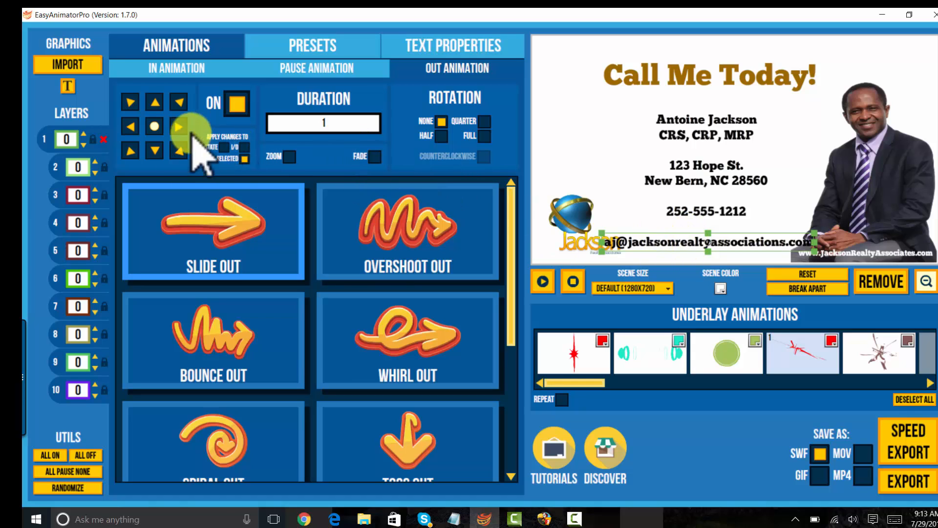
left_click(67, 87)
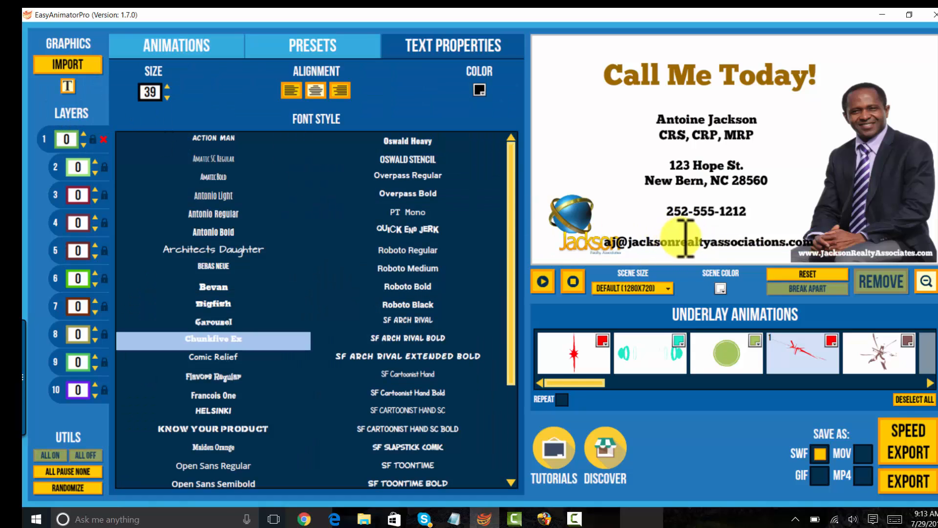
left_click(77, 62)
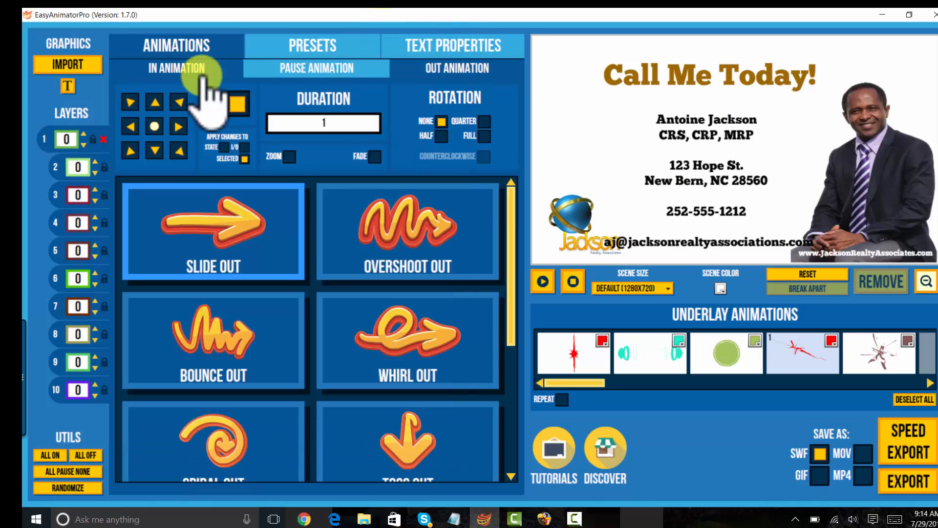
left_click(67, 87)
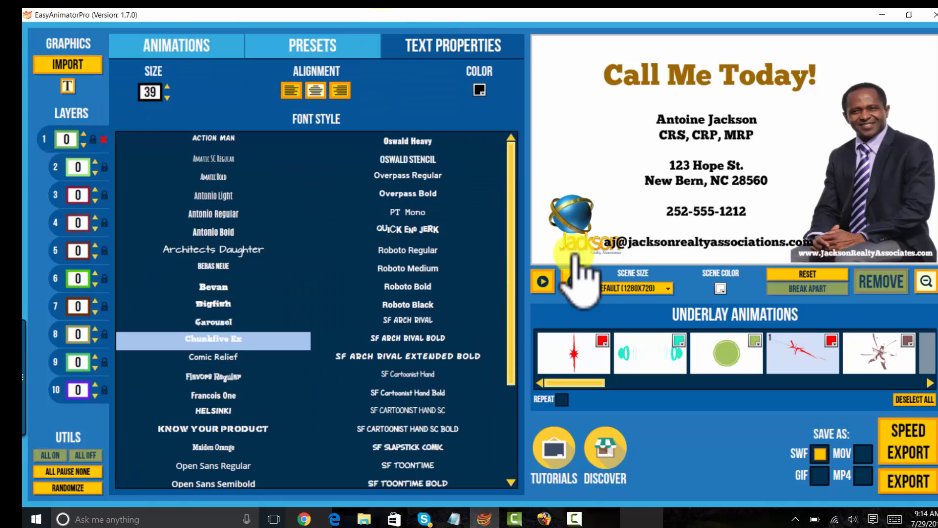
left_click(658, 247)
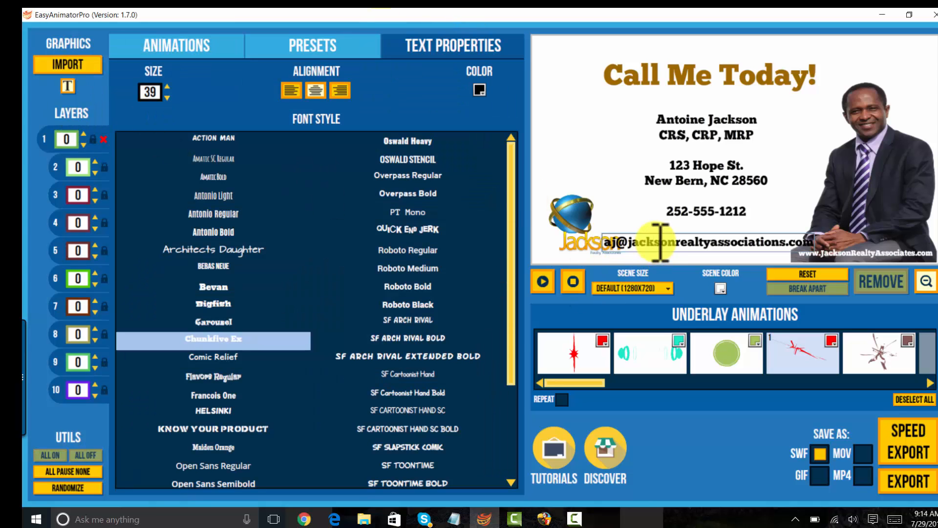
left_click(149, 96)
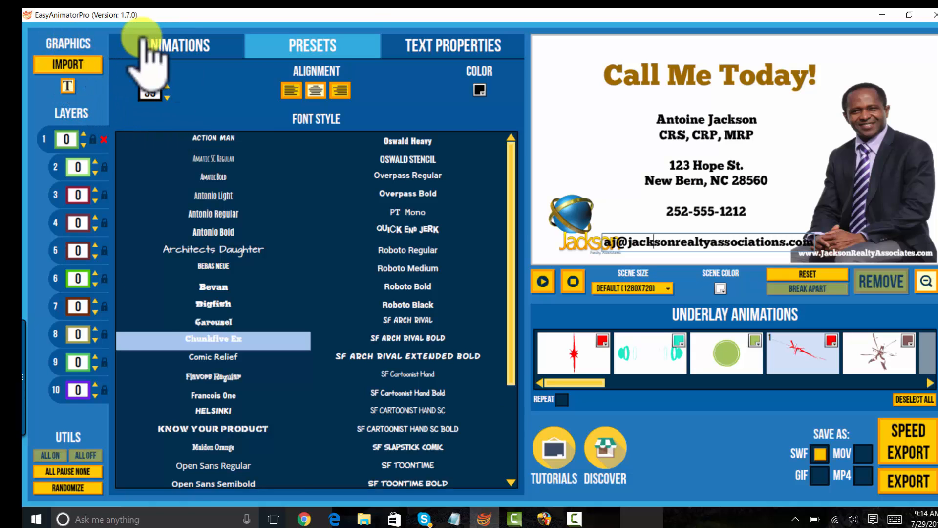
left_click(142, 52)
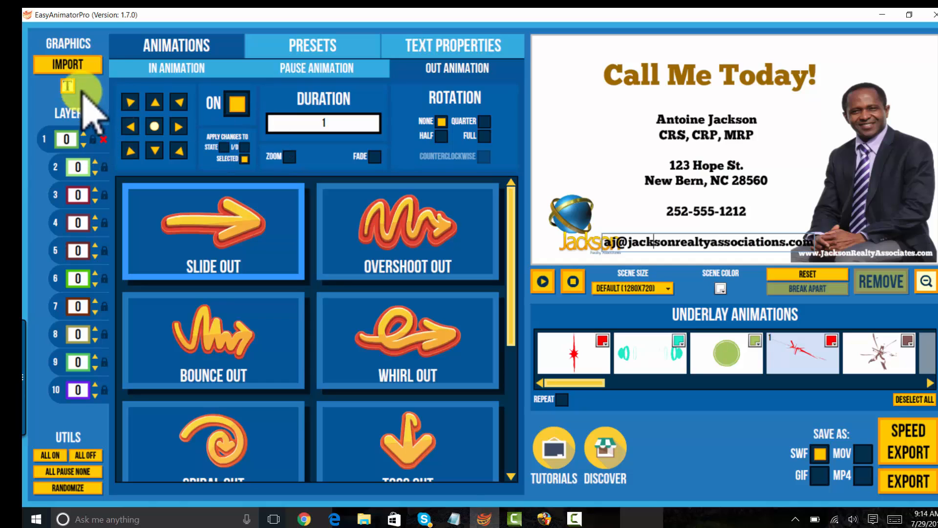
left_click(604, 93)
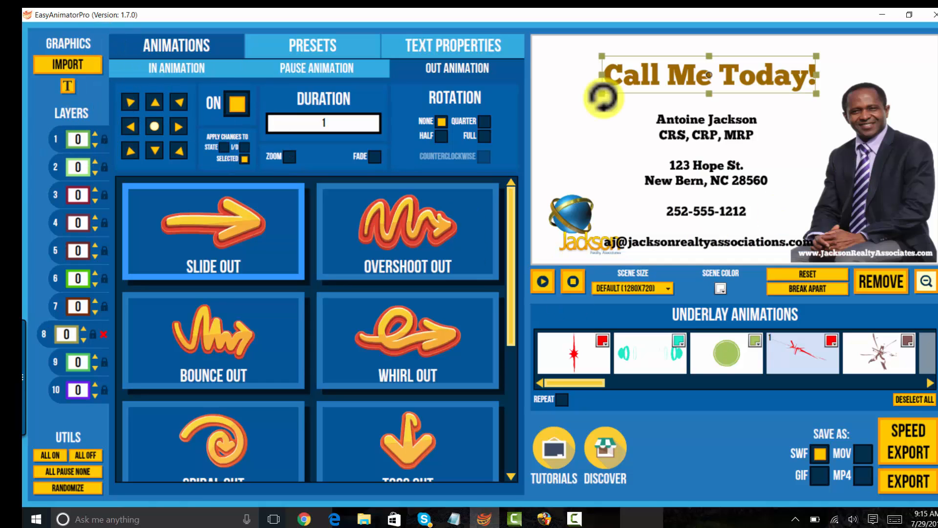
left_click(669, 133)
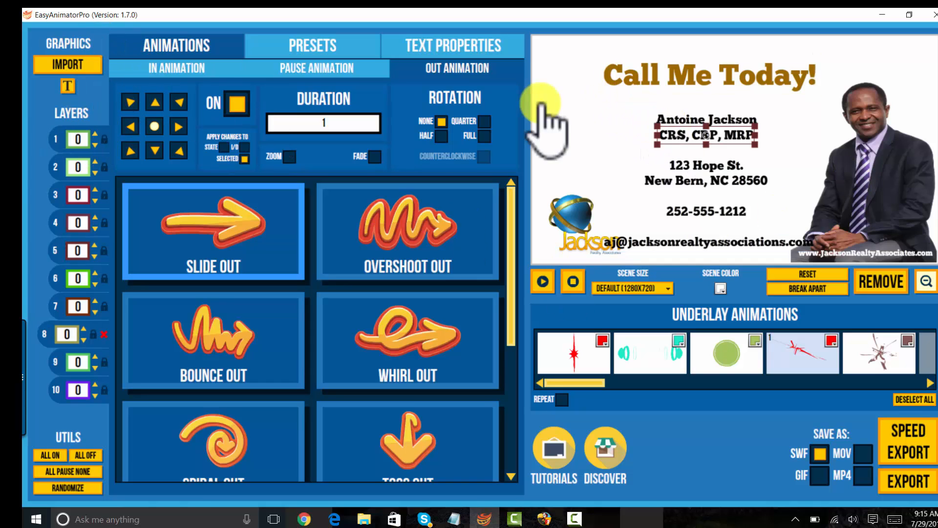
- Move the e-mail line up beneath the phone number and shift the phone number slightly up toward the address
left_click(684, 238)
left_click_drag(693, 240, 689, 220)
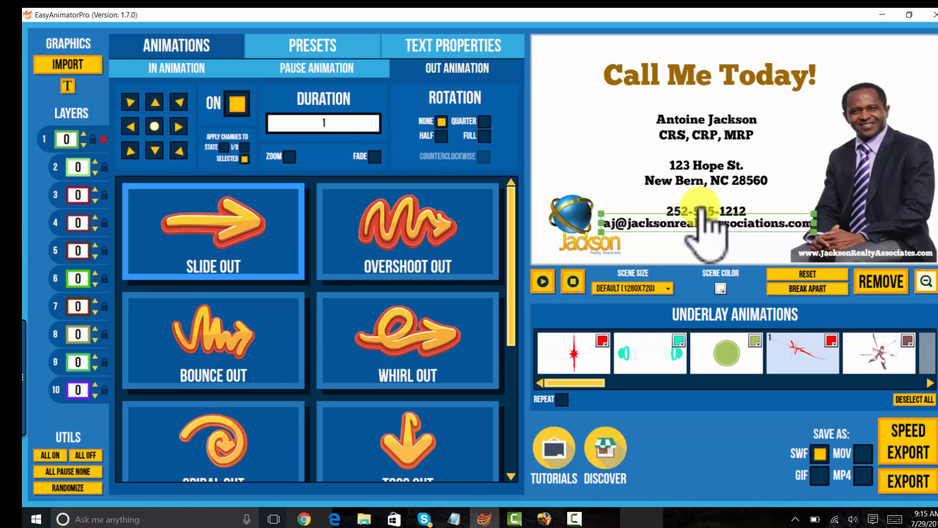
left_click(567, 168)
left_click(702, 208)
left_click_drag(702, 207, 702, 202)
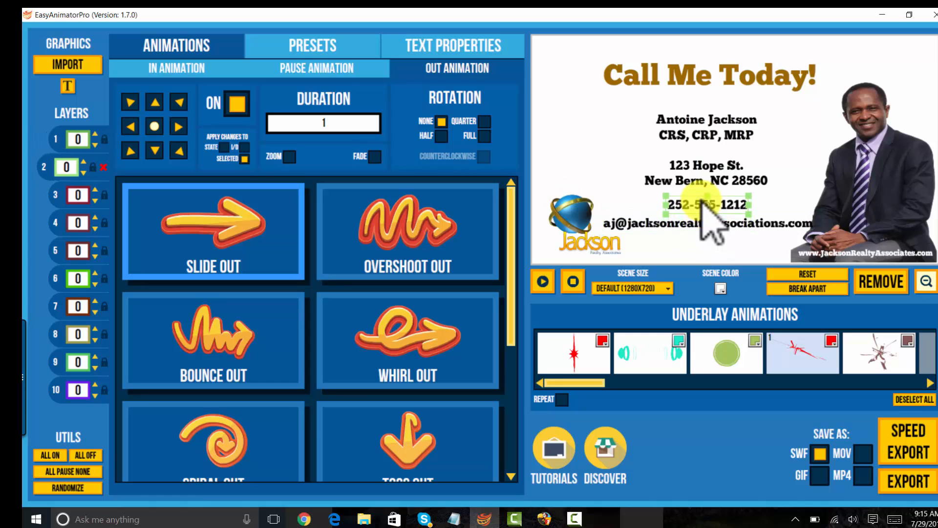
- Move the Jackson logo slightly toward the scene's left edge and nudge the e-mail line into place beside it
left_click(588, 217)
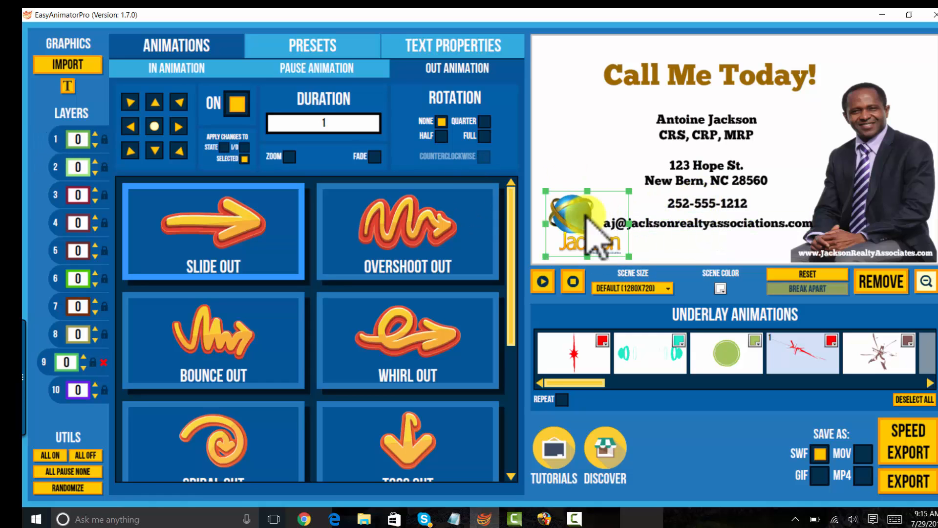
left_click_drag(586, 215, 578, 217)
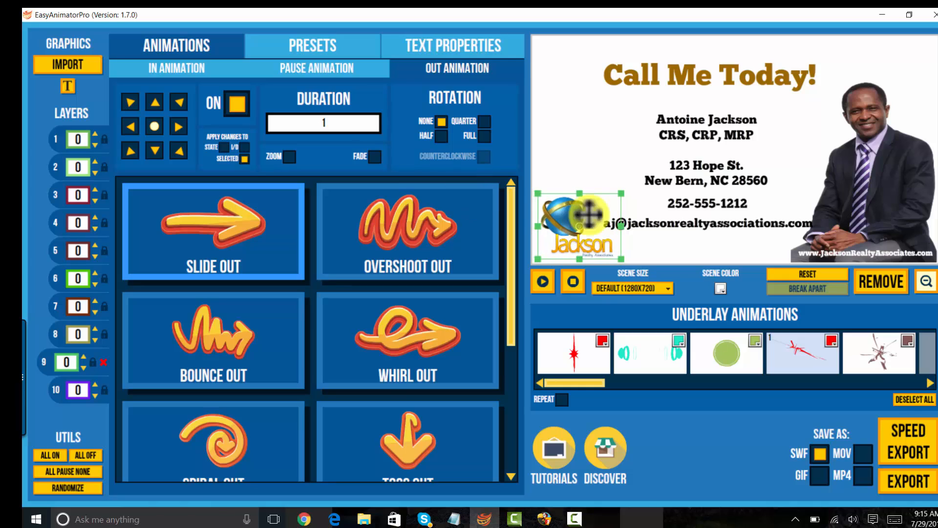
left_click(717, 218)
left_click_drag(718, 219, 715, 218)
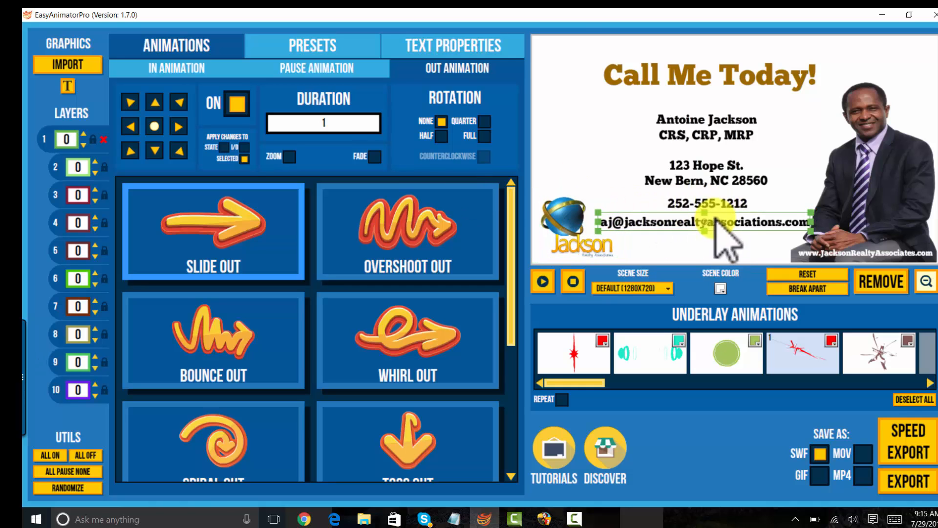
- Reduce the e-mail line to size 29 and reposition it slightly lower between the logo and the agent's photo
left_click(345, 42)
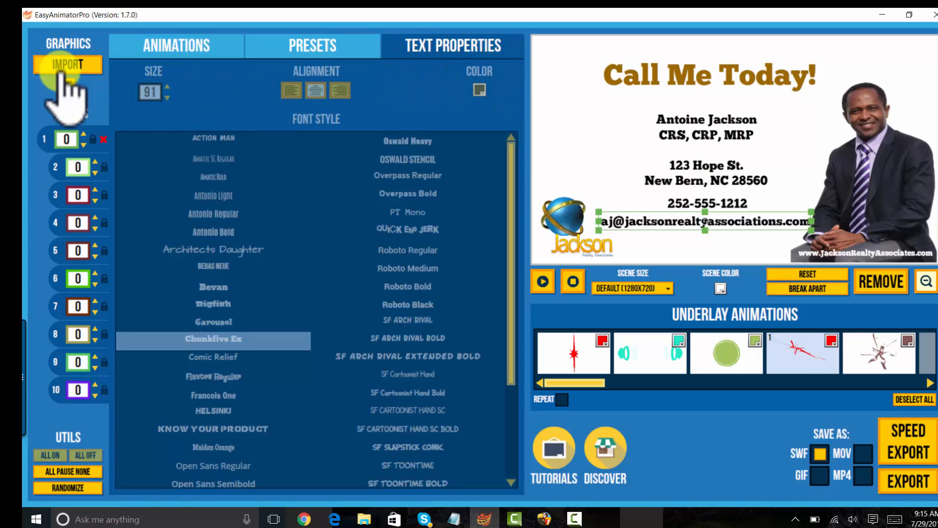
left_click(68, 85)
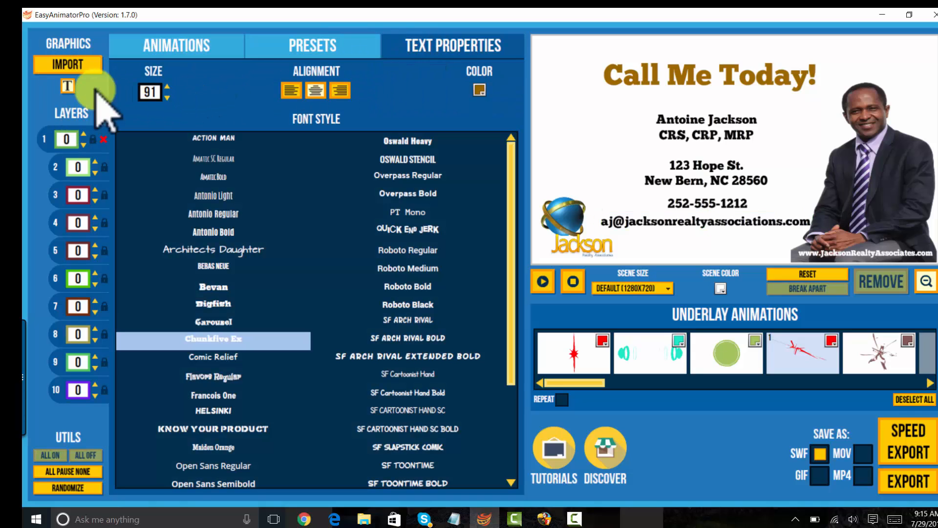
double_click(140, 81)
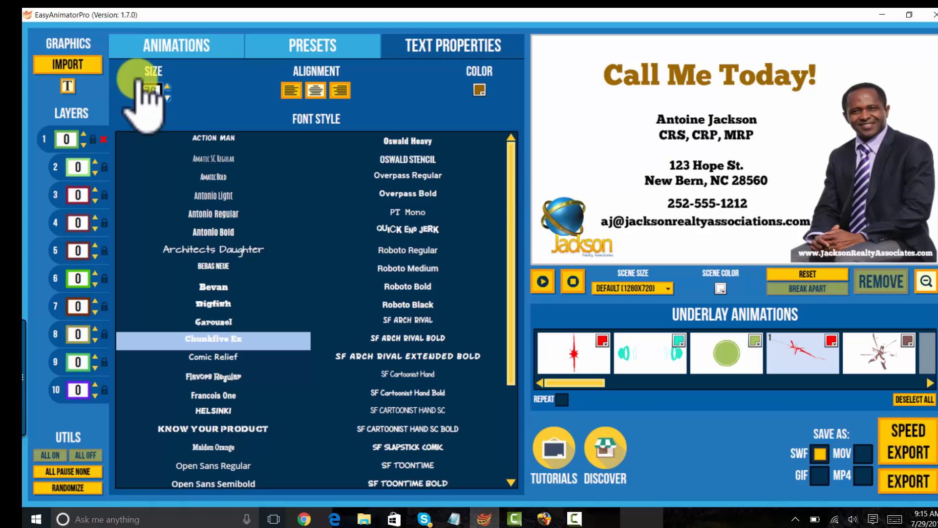
type("29")
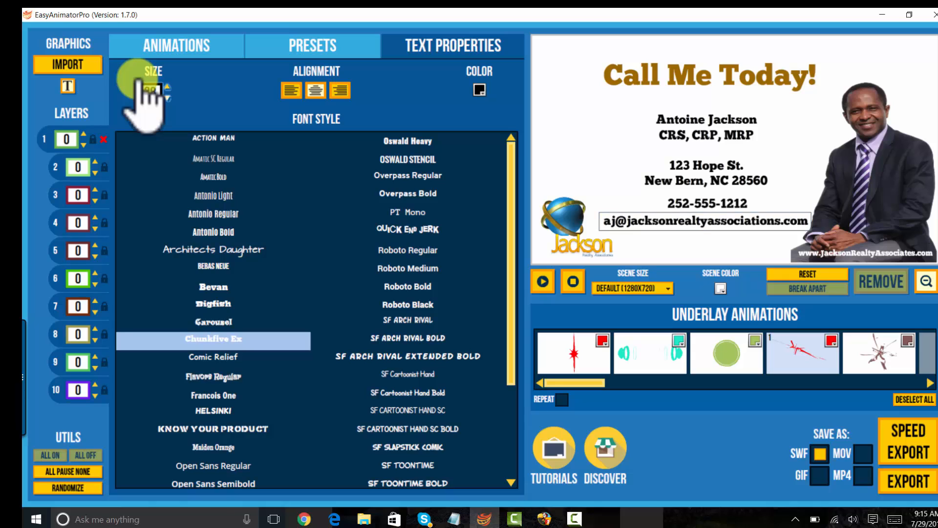
left_click(472, 164)
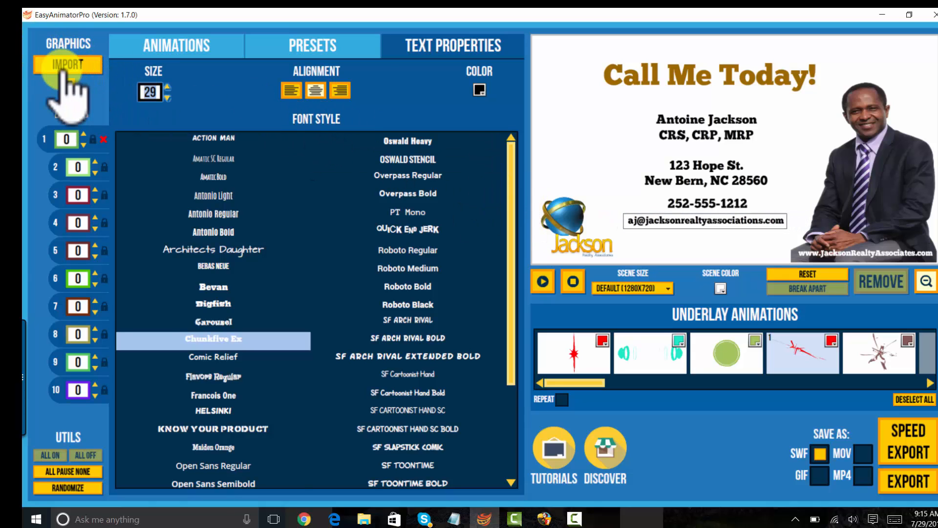
left_click(68, 86)
left_click_drag(721, 225, 734, 231)
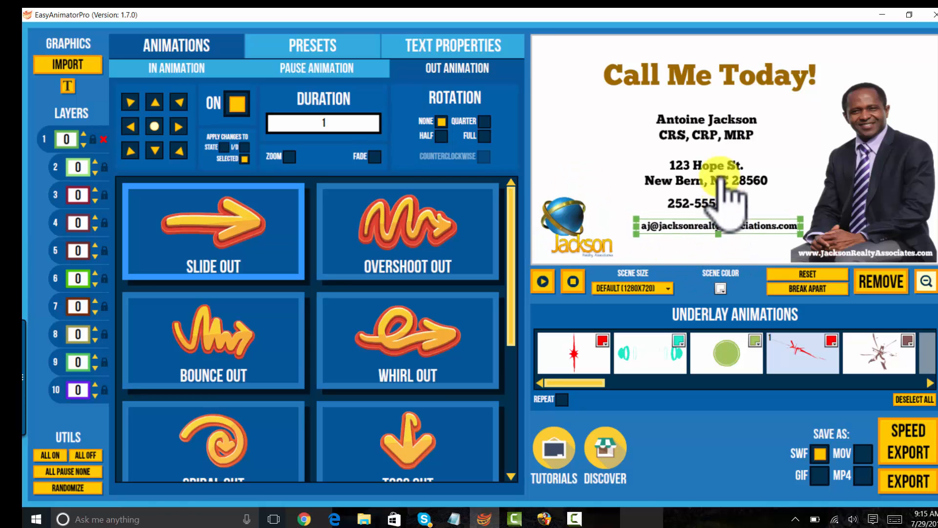
- Shift the agent's name line slightly up toward the headline and set its text size to 63
left_click_drag(707, 117, 704, 111)
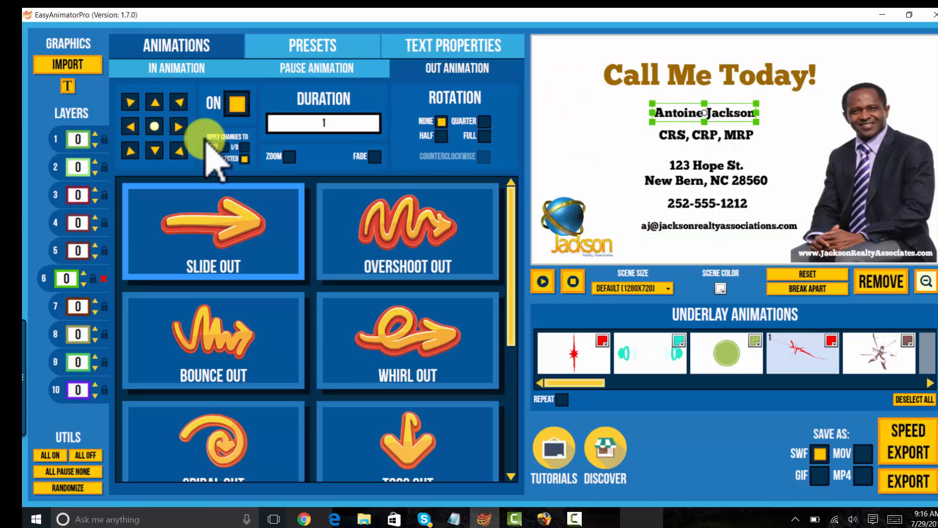
left_click(391, 47)
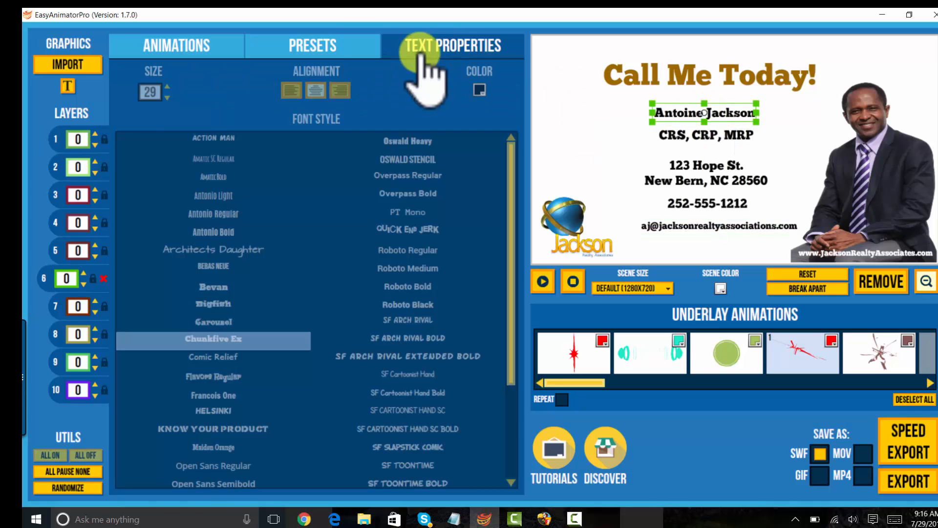
left_click(64, 68)
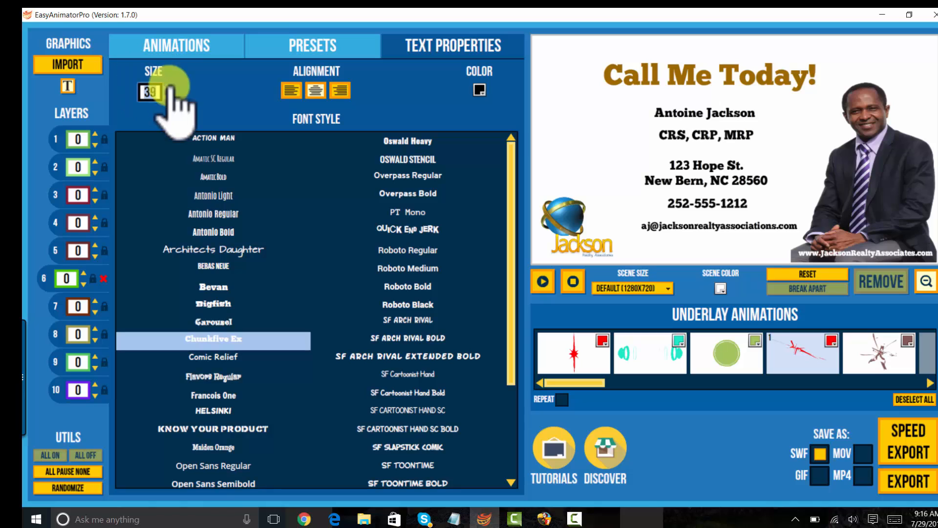
left_click(718, 112)
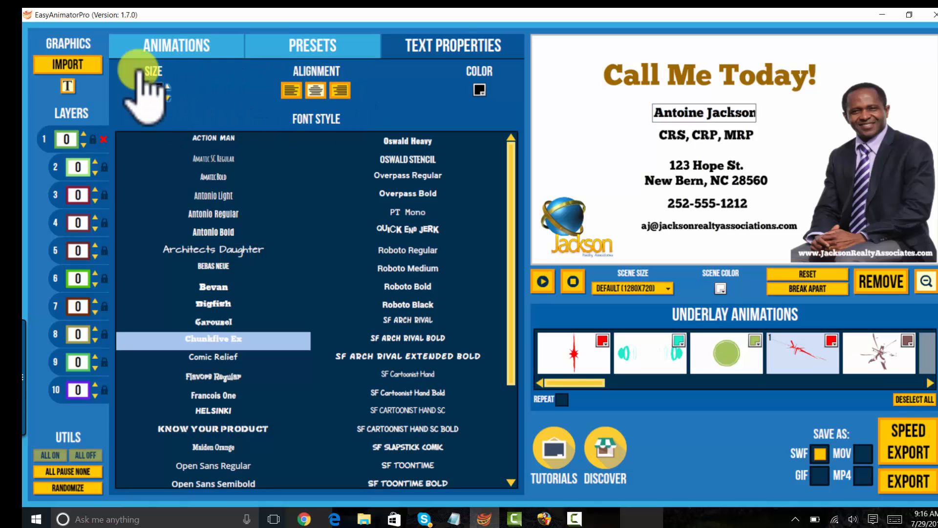
left_click(167, 87)
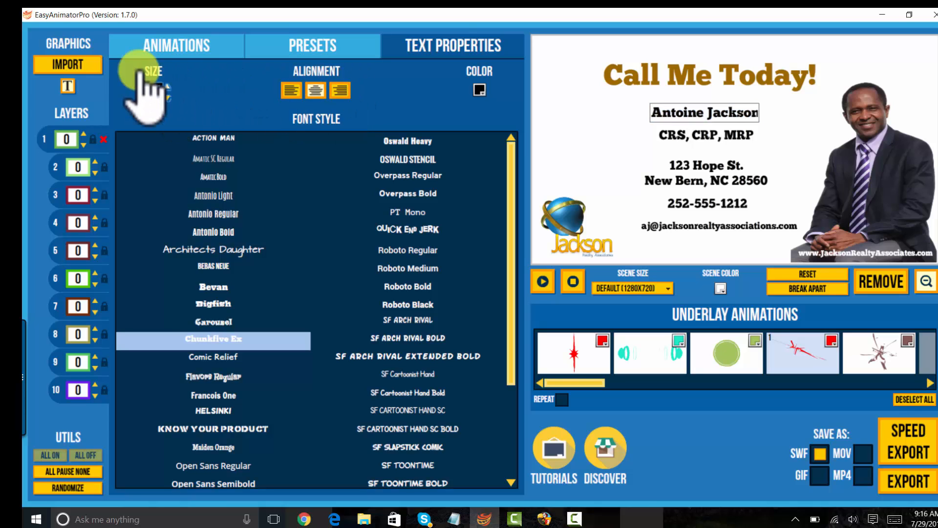
left_click(168, 86)
left_click(168, 87)
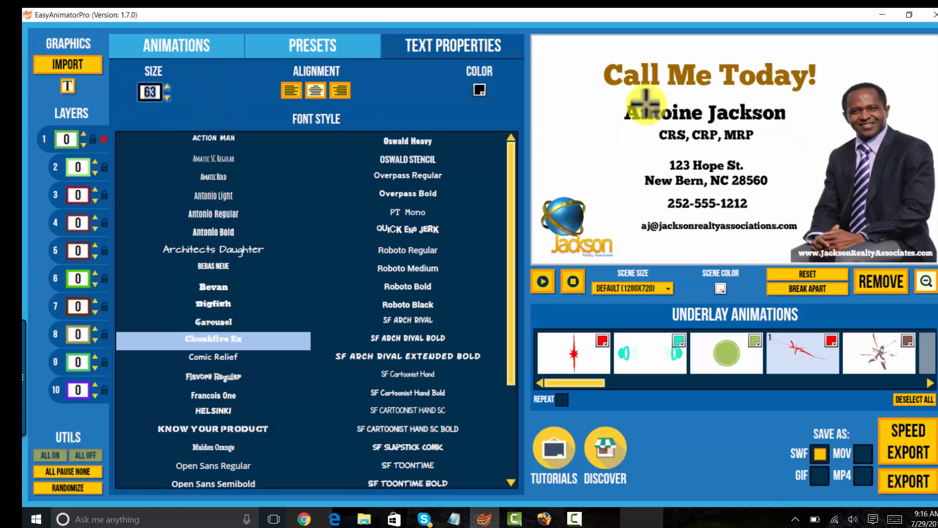
- Enlarge the Jackson logo toward the contact details and choose MP4 as the export format, dismissing the save dialog without saving
left_click(567, 220)
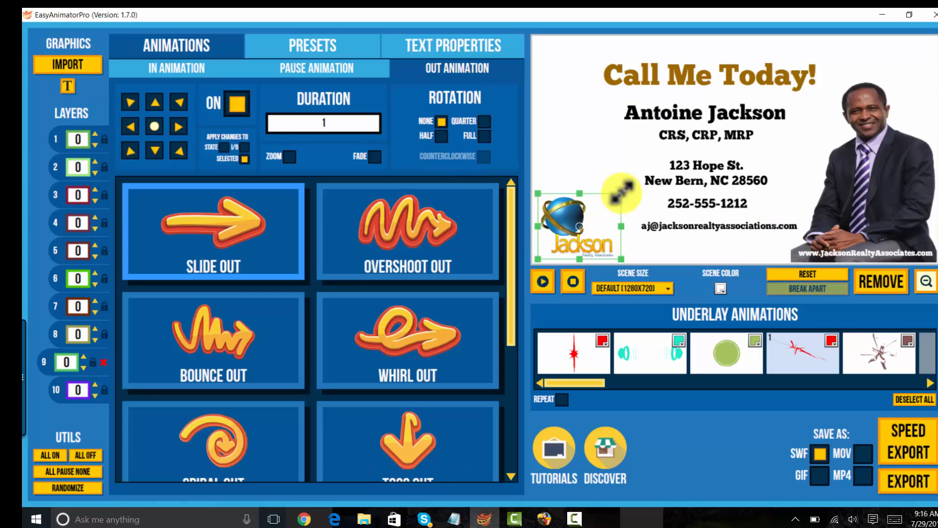
left_click_drag(620, 193, 635, 177)
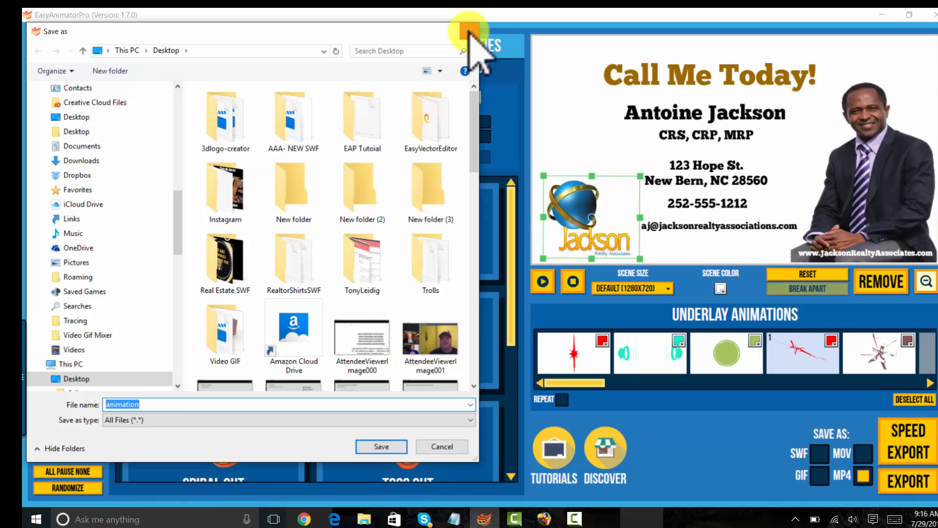
left_click(468, 31)
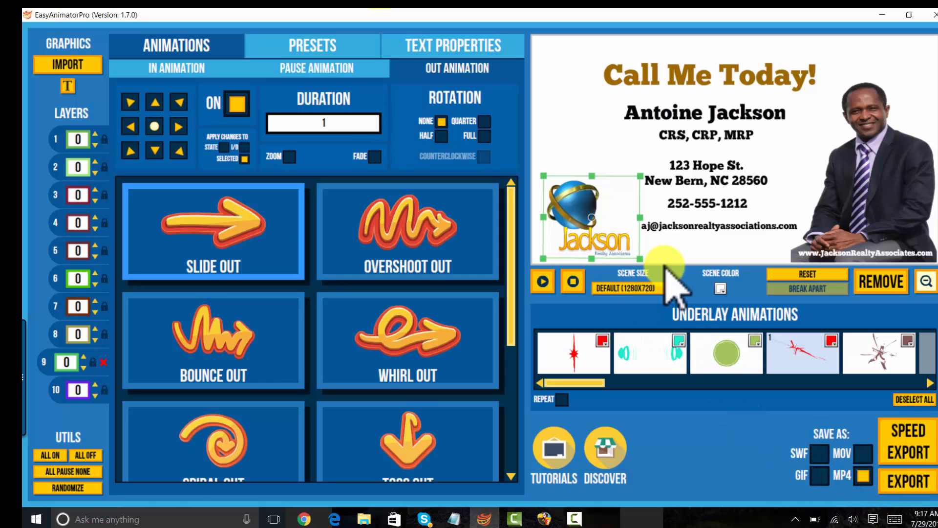
left_click(669, 250)
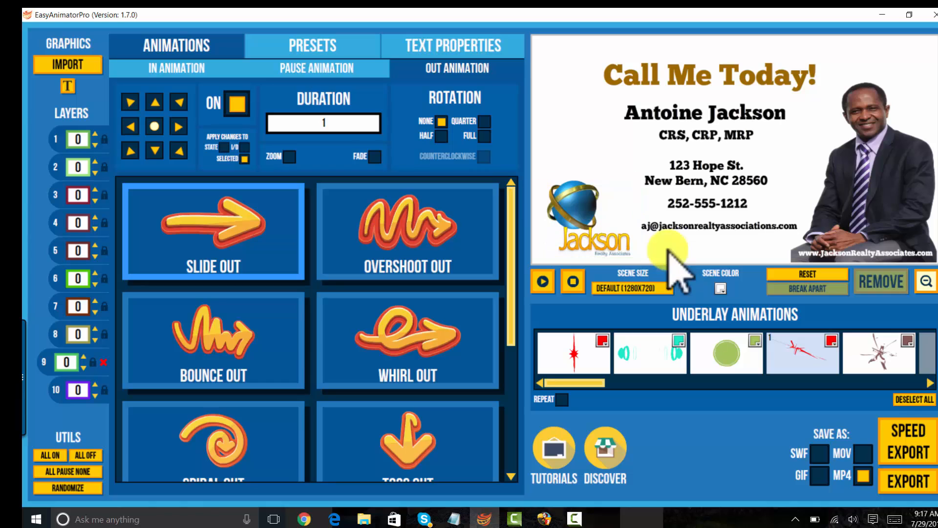
- Randomize the animations of all layers twice, previewing the scene and stopping playback each time
left_click(292, 372)
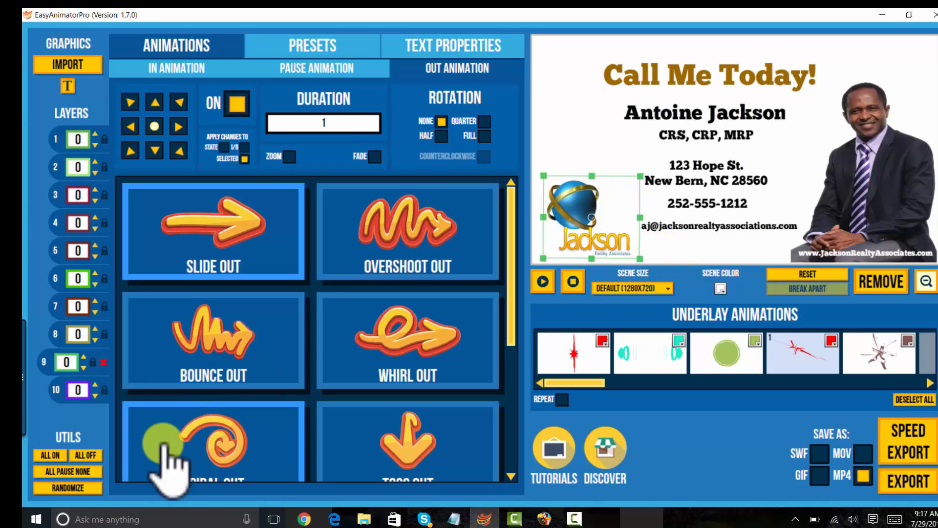
left_click(69, 391)
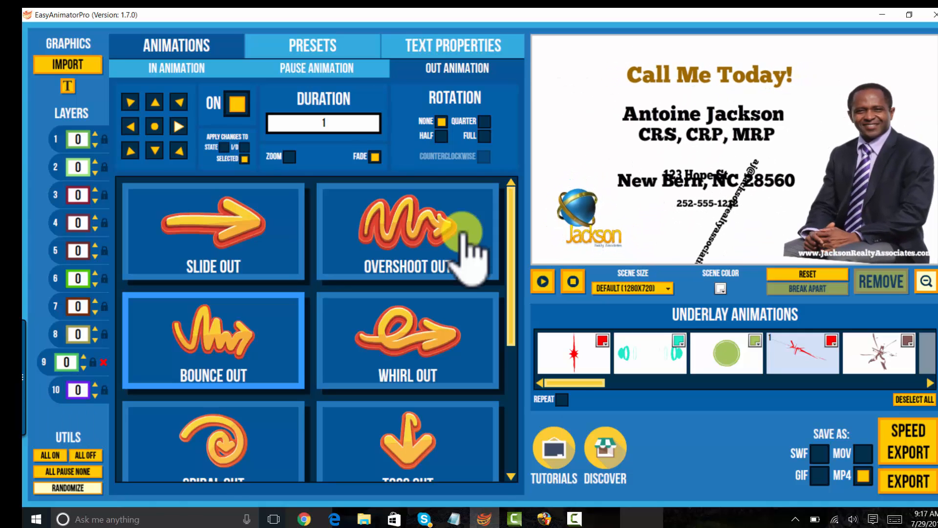
left_click(573, 281)
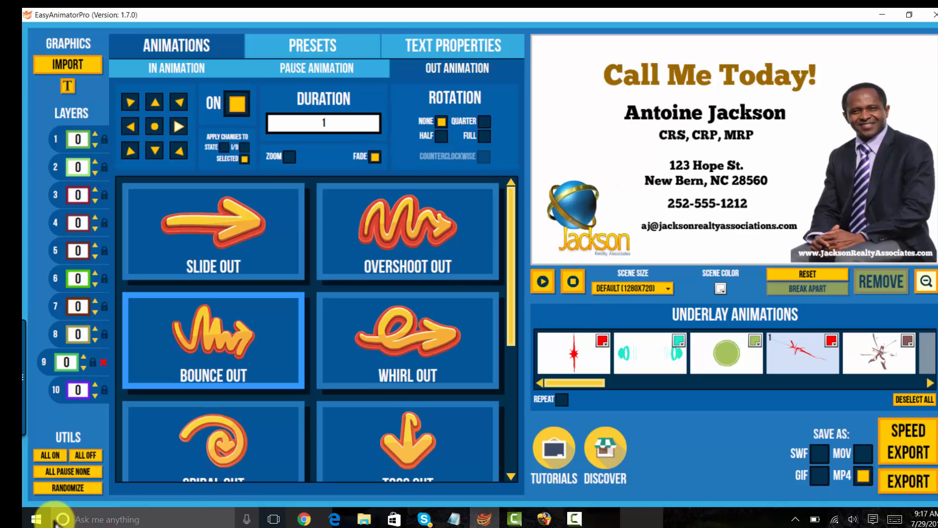
left_click(46, 391)
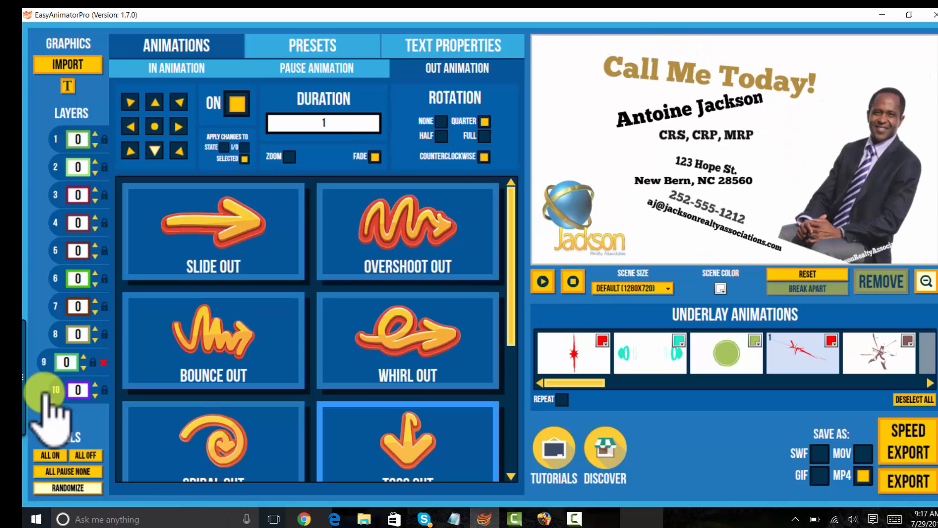
left_click(322, 406)
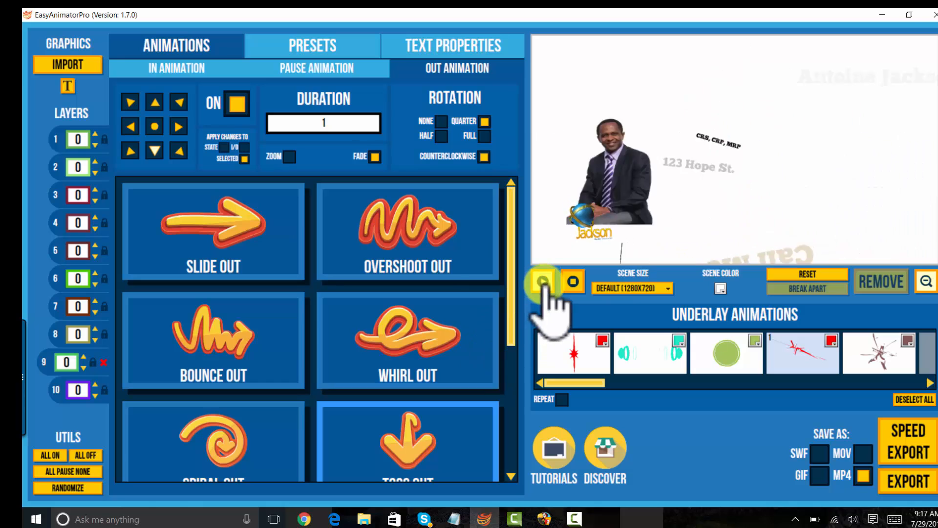
left_click(573, 281)
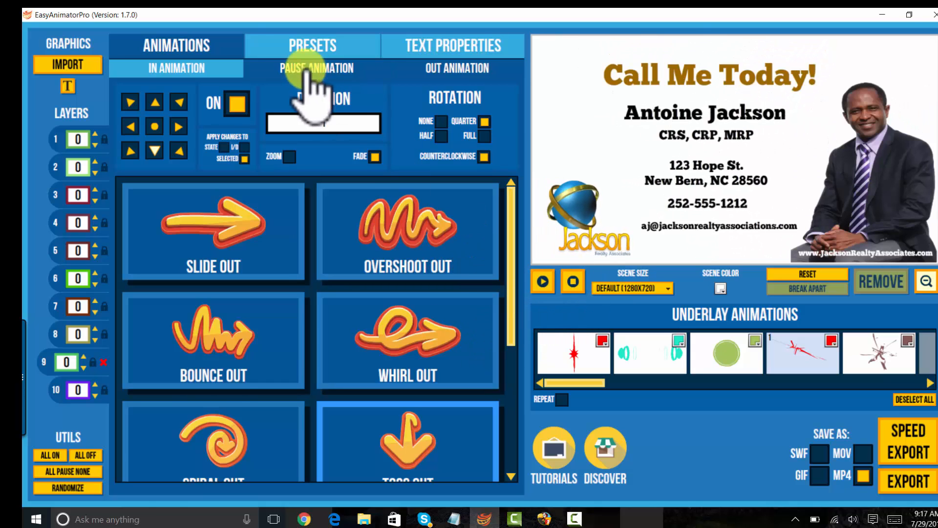
- Browse the animation presets, highlighting Elastic Ringer TBLR and Corner Pointer Outward and playing the scene in between
left_click(300, 68)
left_click(313, 46)
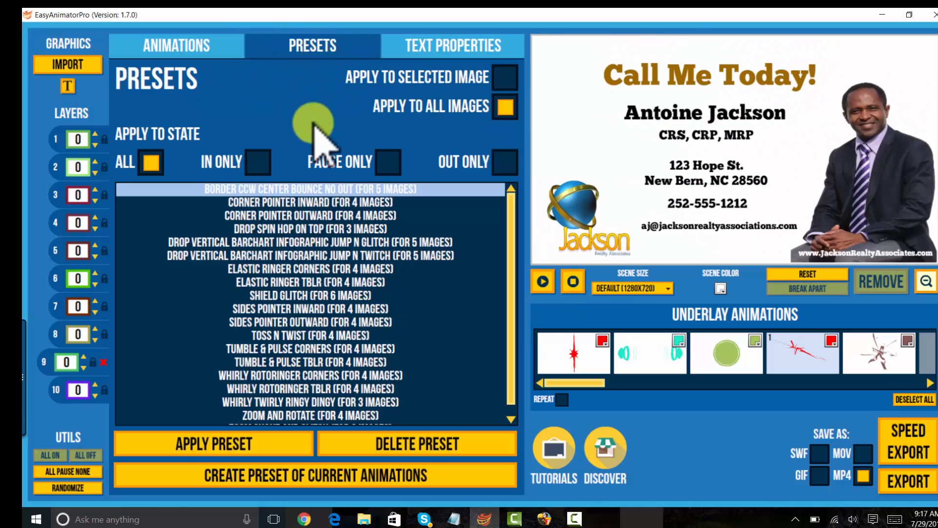
left_click(346, 322)
mouse_move(351, 338)
left_mouse_down()
mouse_move(352, 345)
mouse_move(373, 287)
mouse_move(307, 237)
left_mouse_up()
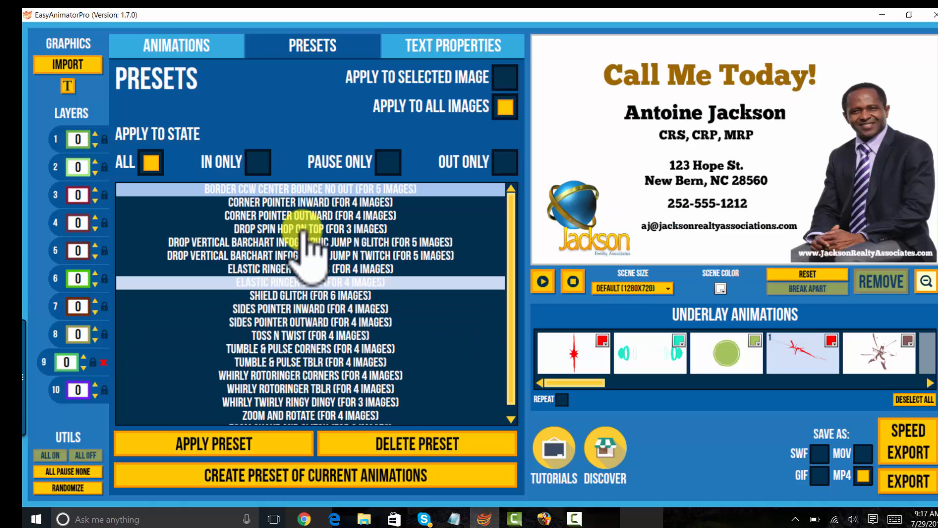
left_click(543, 282)
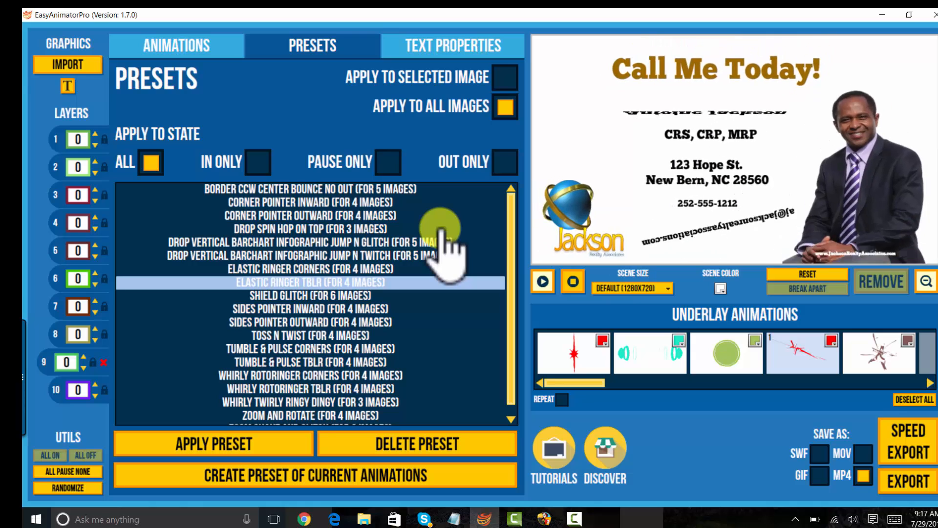
left_click(430, 217)
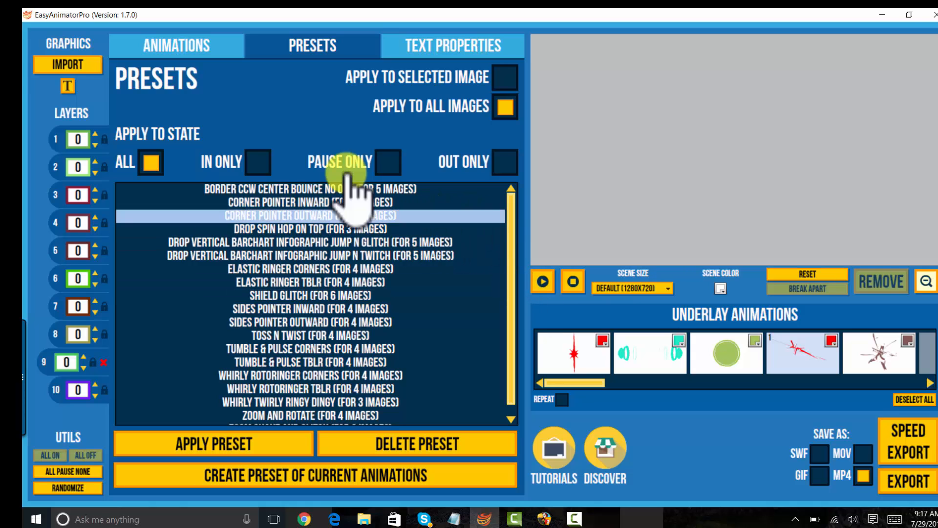
left_click(542, 282)
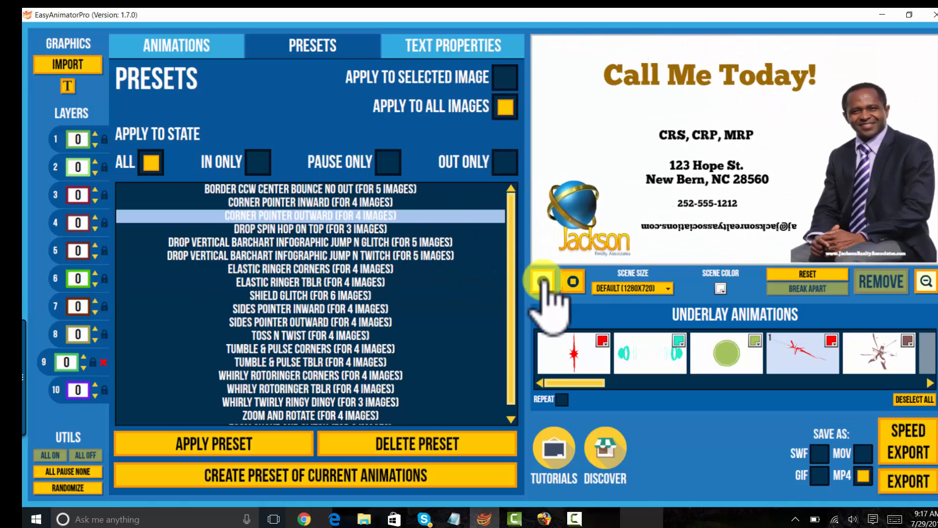
left_click(574, 286)
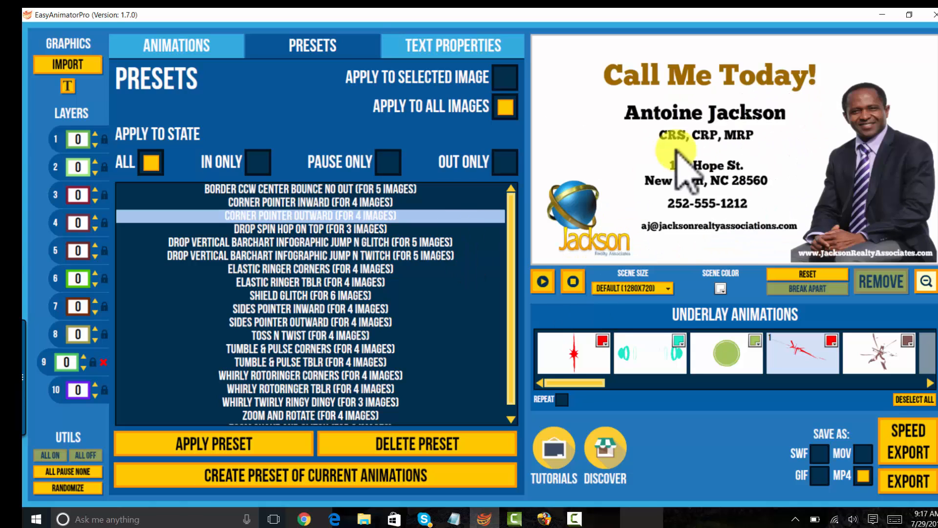
- Select the agent's photo and set the direction of its In animation to leftward
left_click(680, 78)
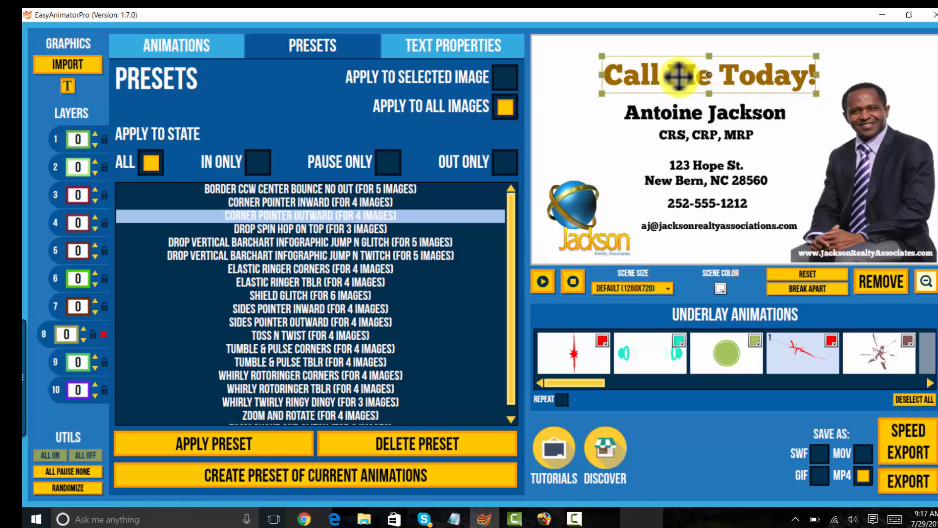
left_click(679, 132)
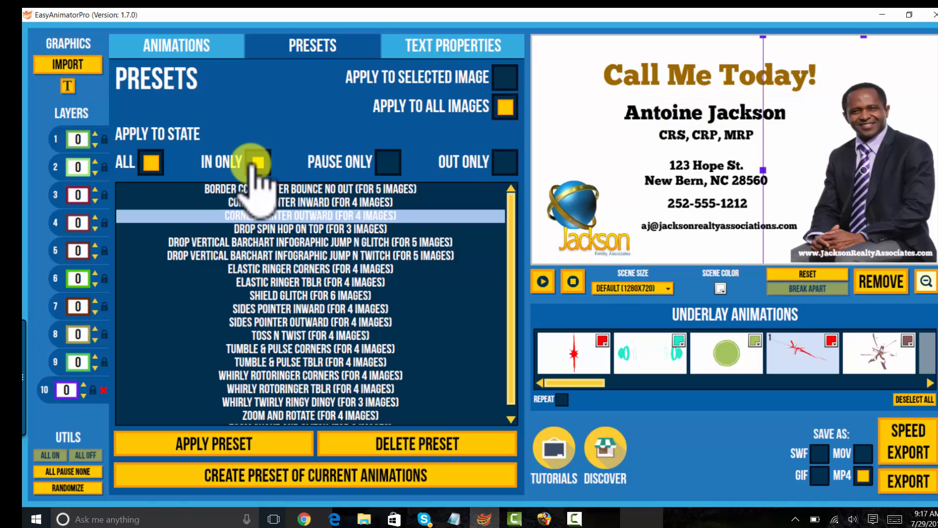
left_click(166, 48)
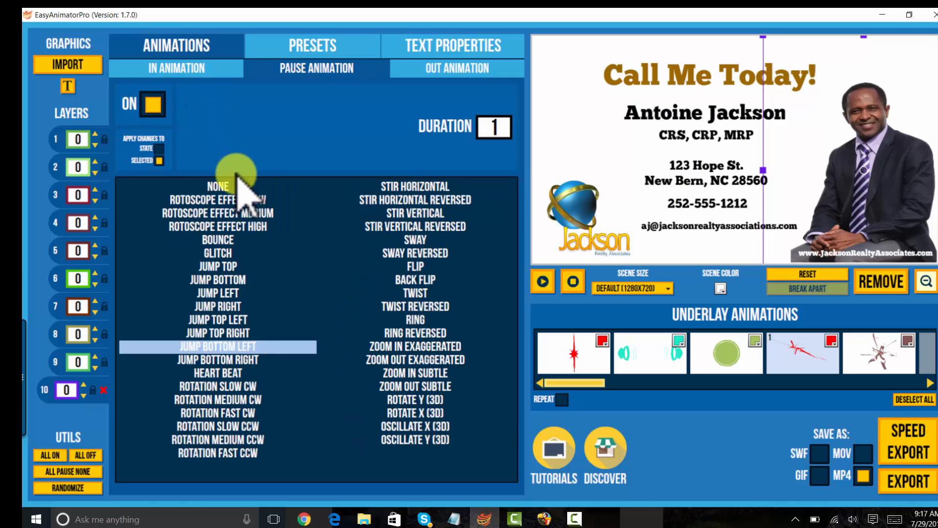
left_click(187, 69)
left_click(176, 127)
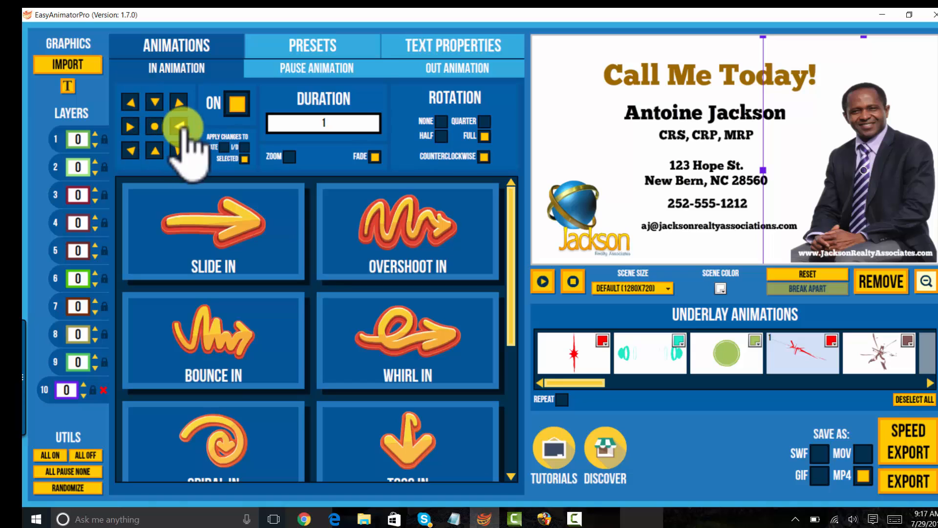
- Turn off the photo's Pause animation and make its Out animation changes apply by State
left_click(323, 69)
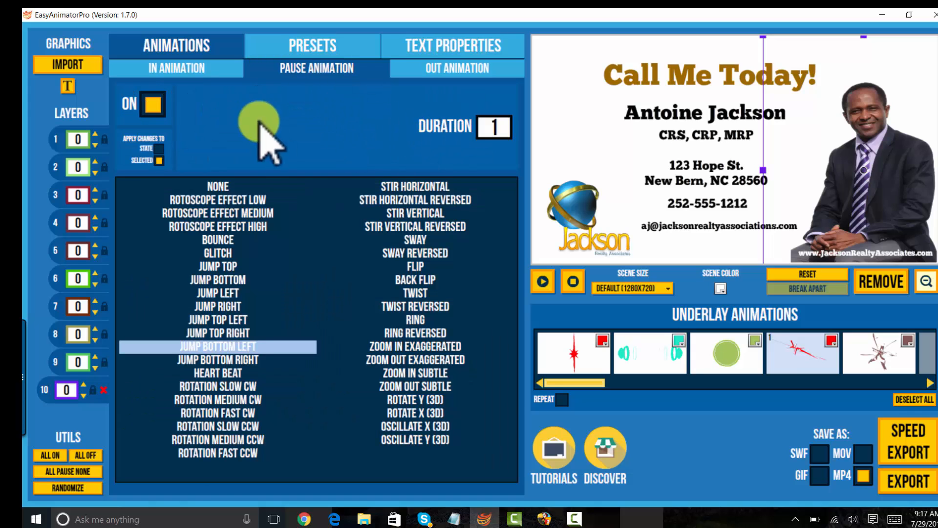
left_click(158, 120)
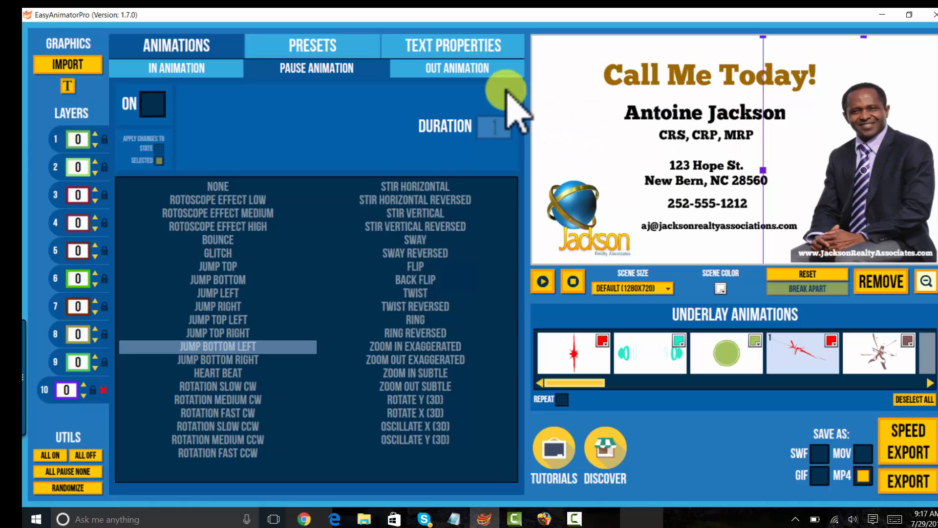
left_click(479, 76)
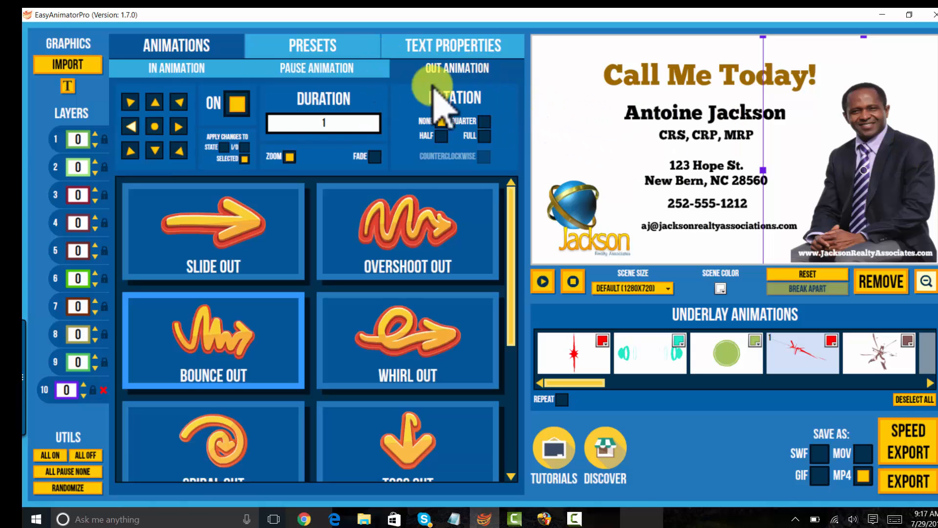
left_click(224, 147)
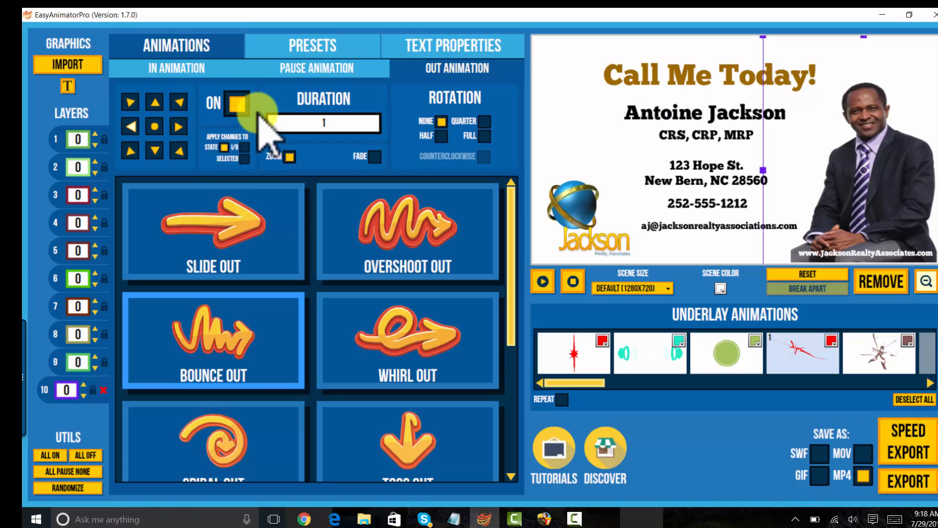
left_click(203, 71)
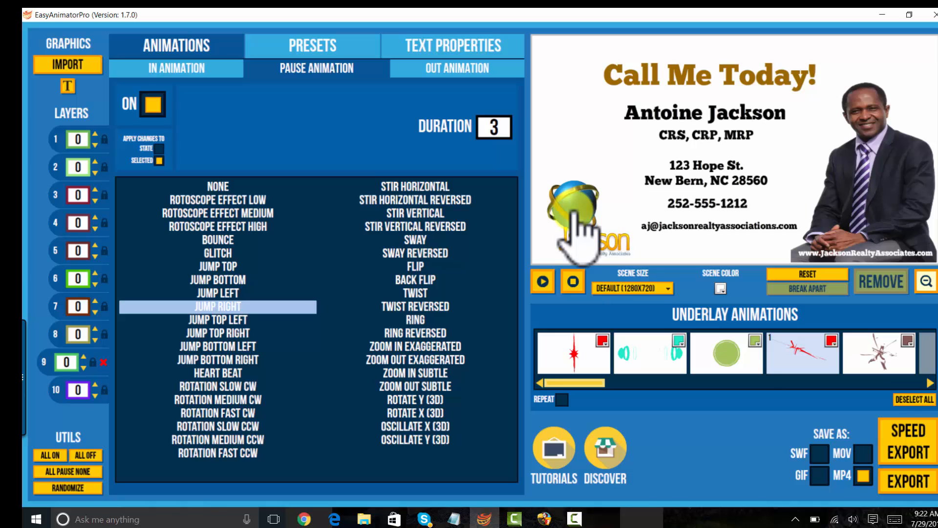
left_click(574, 518)
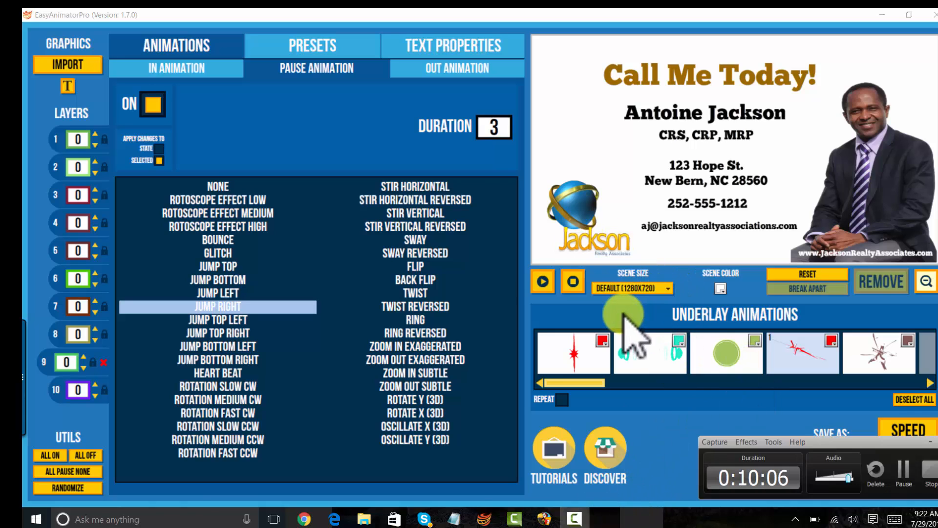
left_click(504, 253)
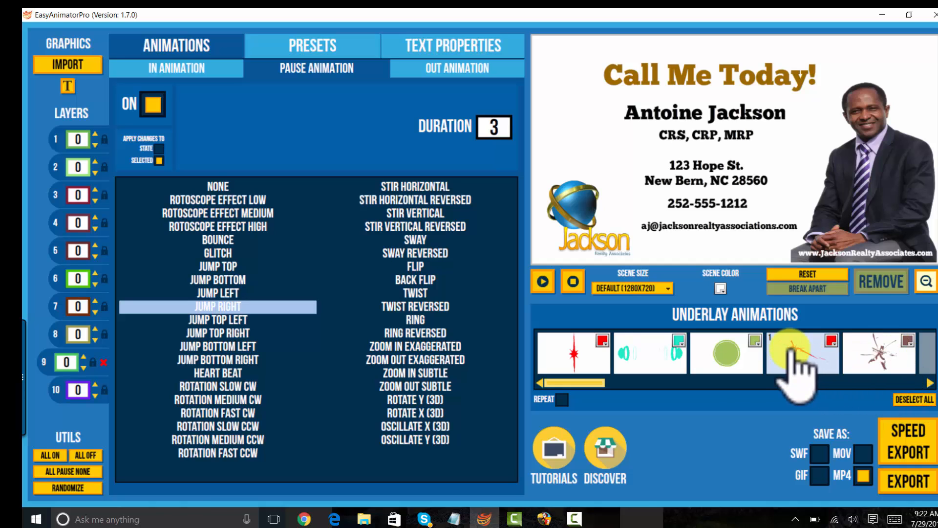
- Add the circle underlay animation to the scene, recolor it orange and preview the result
left_click(731, 355)
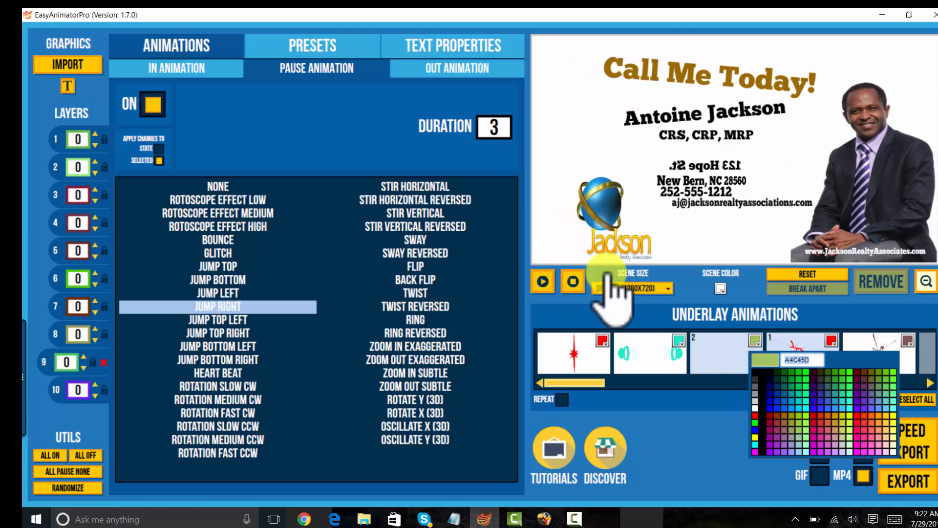
left_click(756, 438)
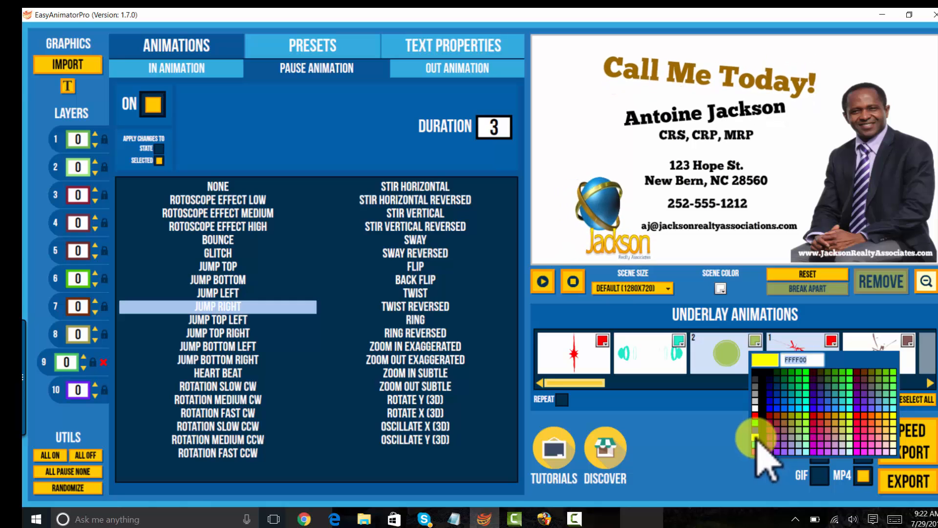
left_click(875, 418)
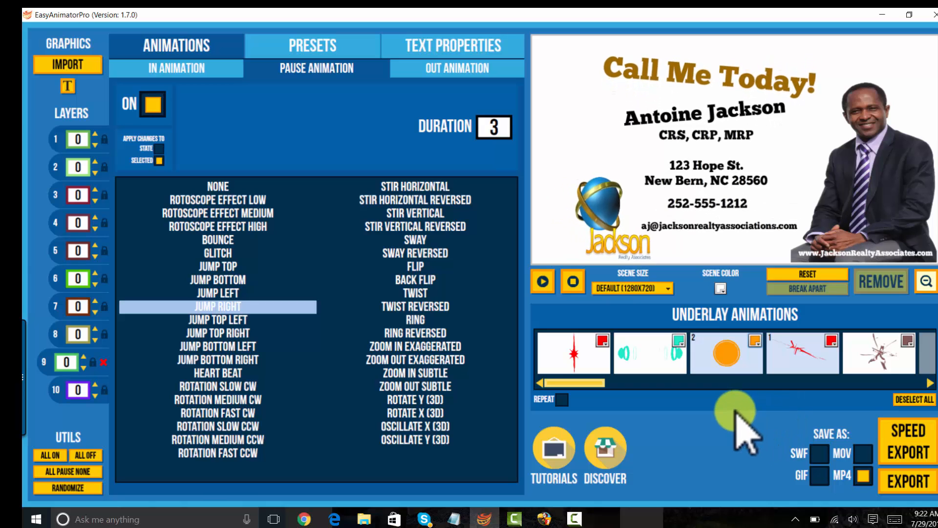
left_click(543, 282)
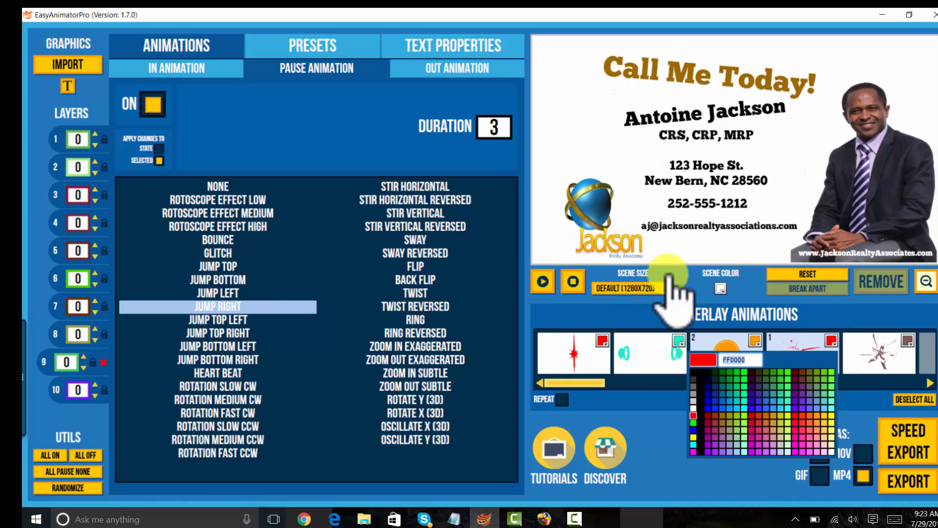
- Deselect the red streak underlay animation beside the circle, look through further underlays and stop the preview
left_click(781, 341)
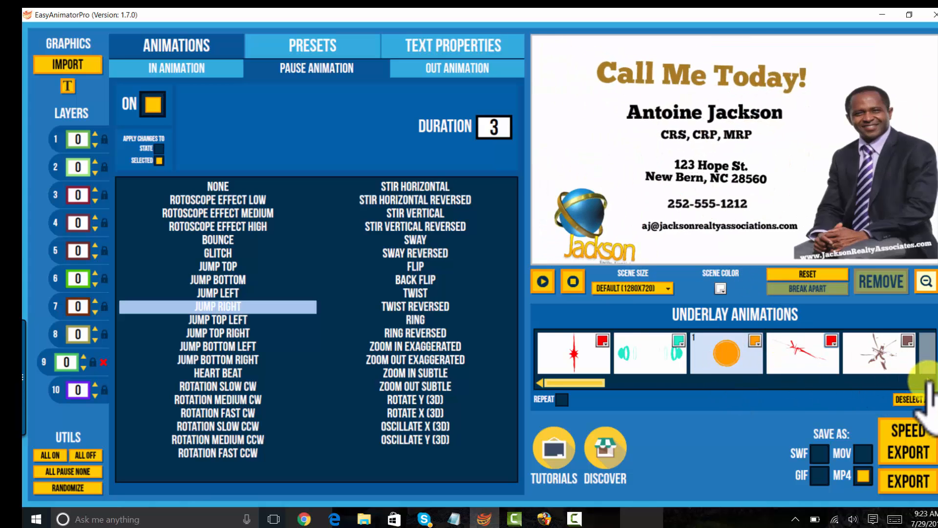
left_click(928, 382)
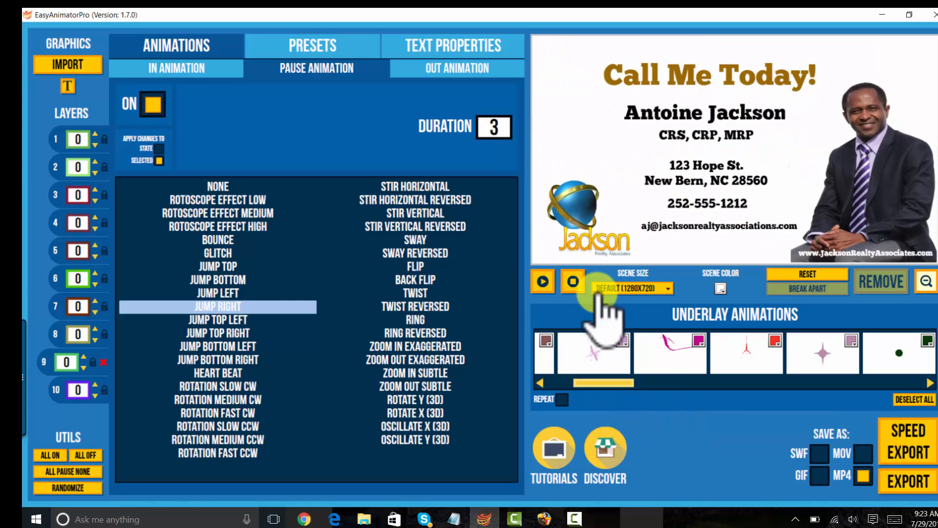
left_click(573, 282)
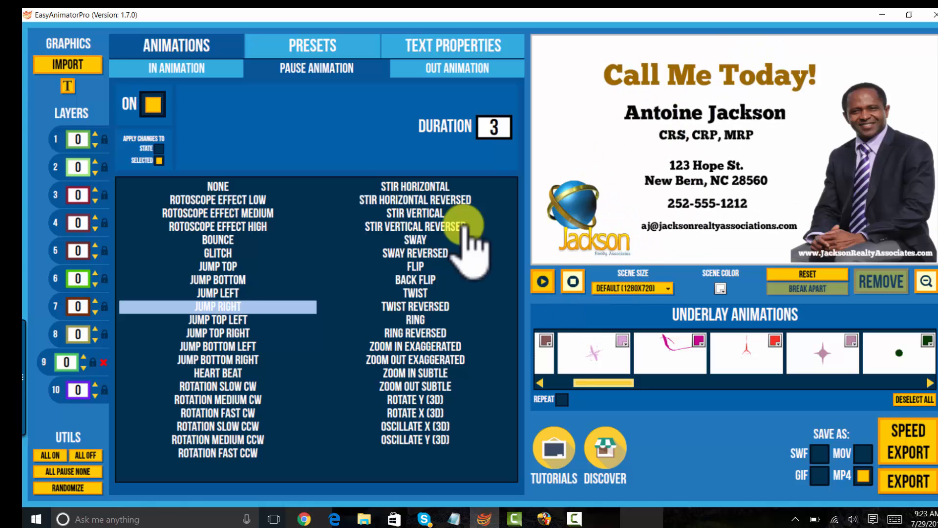